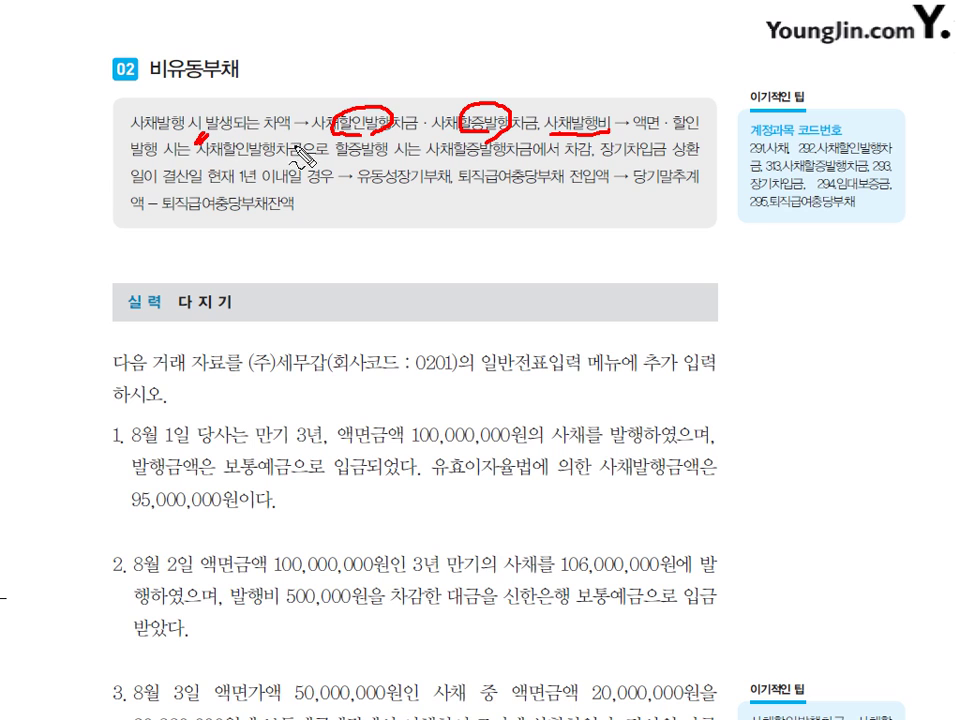
- Mark the discount, premium, deduction, current-portion and severance-provision terms in the non-current liabilities summary with the red pen
left_click_drag(300, 140, 294, 154)
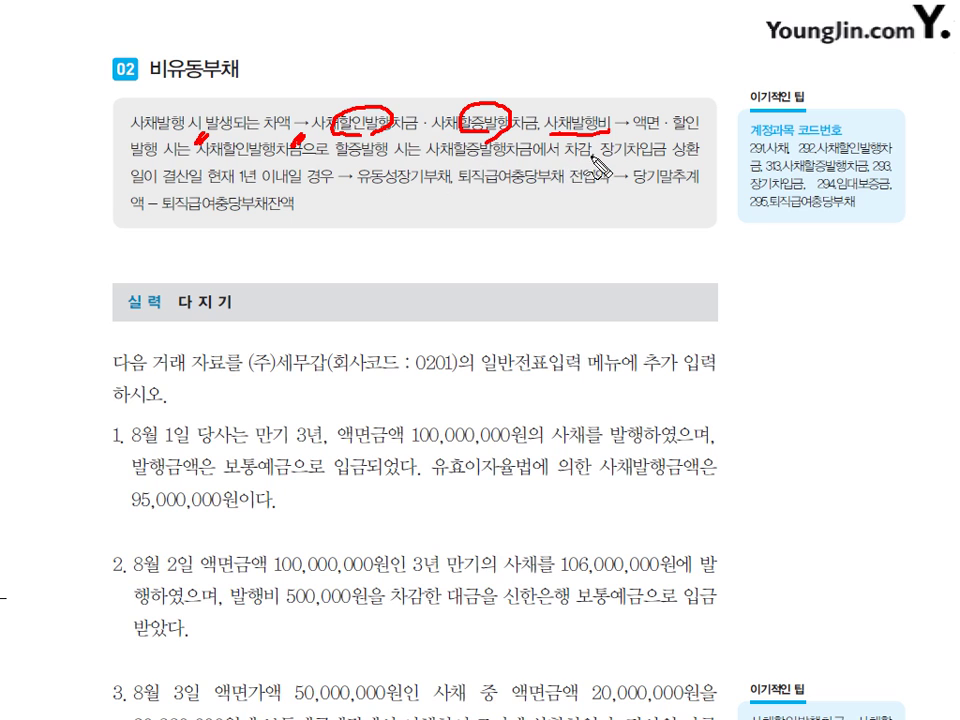
left_click_drag(578, 140, 566, 160)
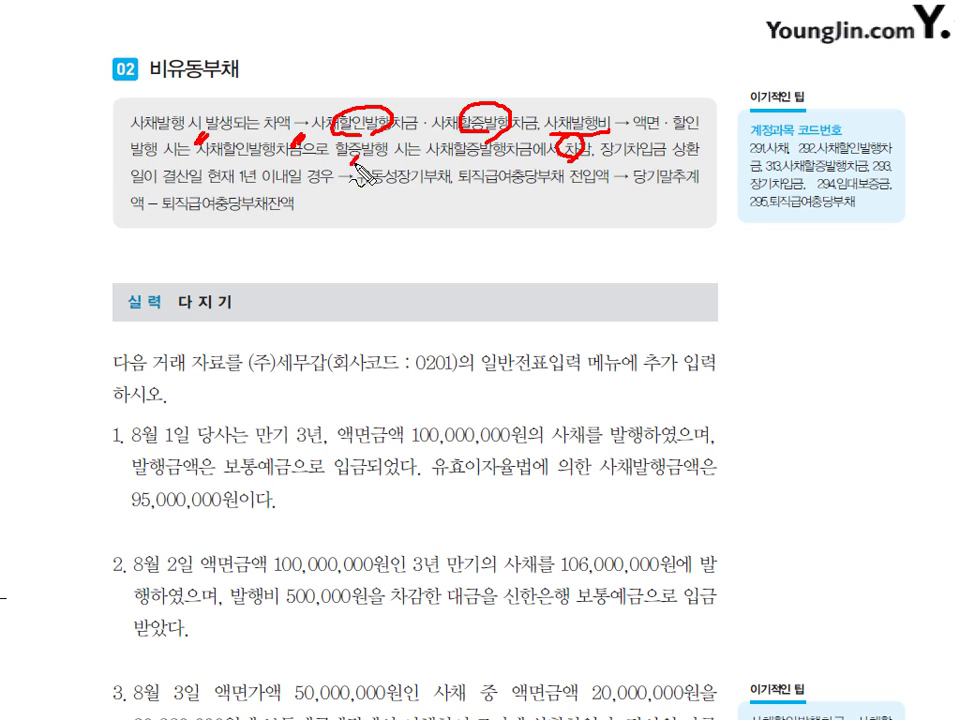
left_click_drag(441, 162, 452, 160)
left_click_drag(353, 153, 351, 162)
mouse_move(360, 153)
left_mouse_down()
mouse_move(358, 162)
mouse_move(450, 185)
left_mouse_up()
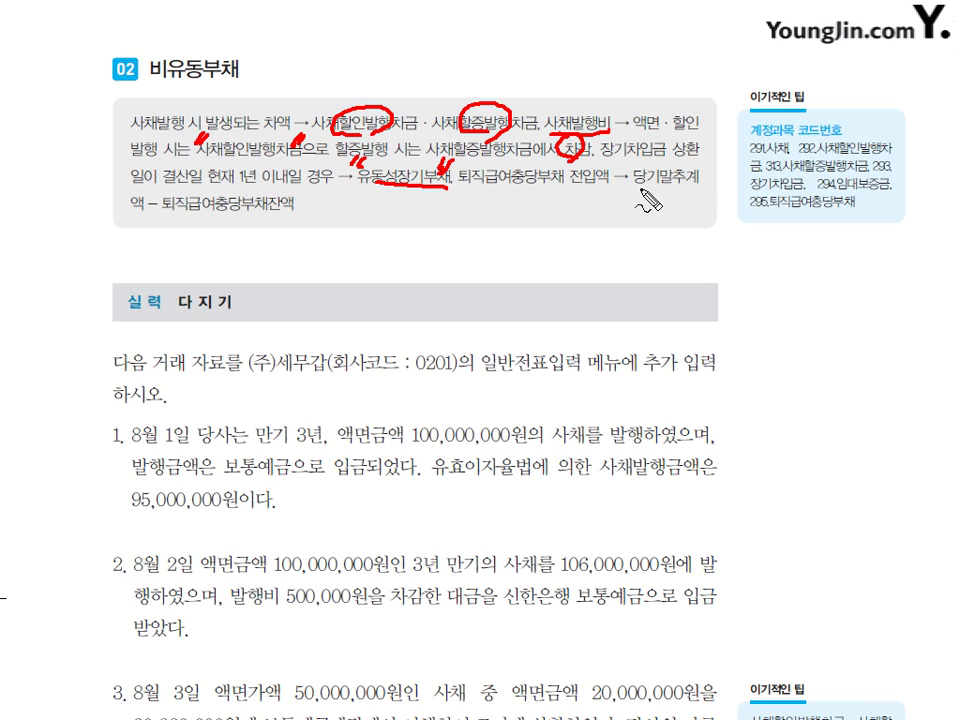
left_click_drag(633, 186, 690, 183)
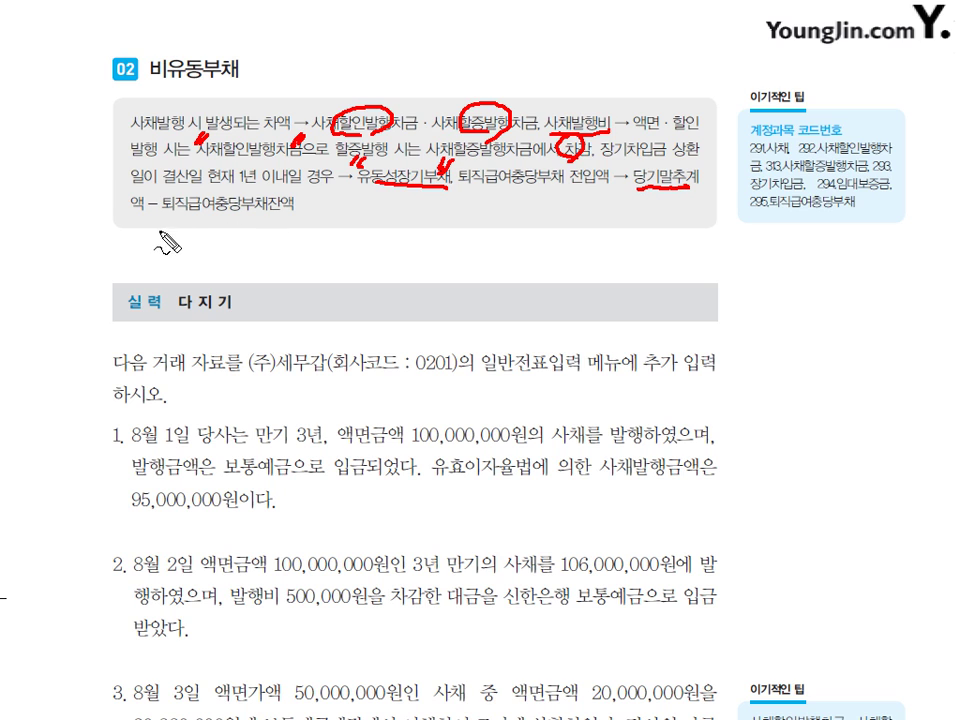
left_click_drag(128, 219, 297, 211)
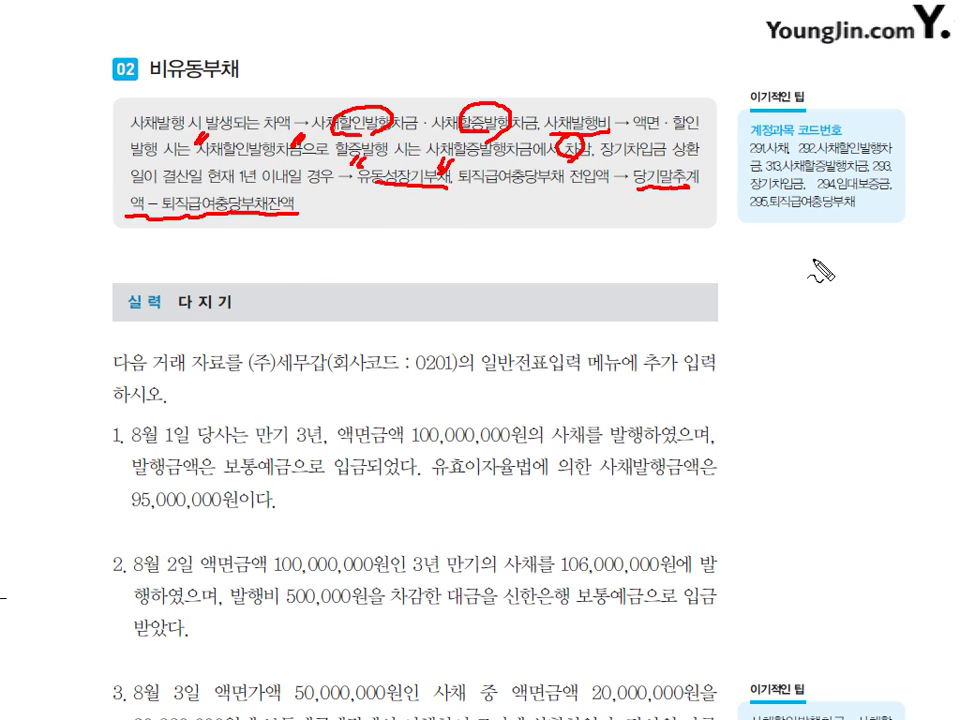
- Bracket the account code list in the tip box with the red pen and clear all pen marks
left_click_drag(757, 146, 752, 212)
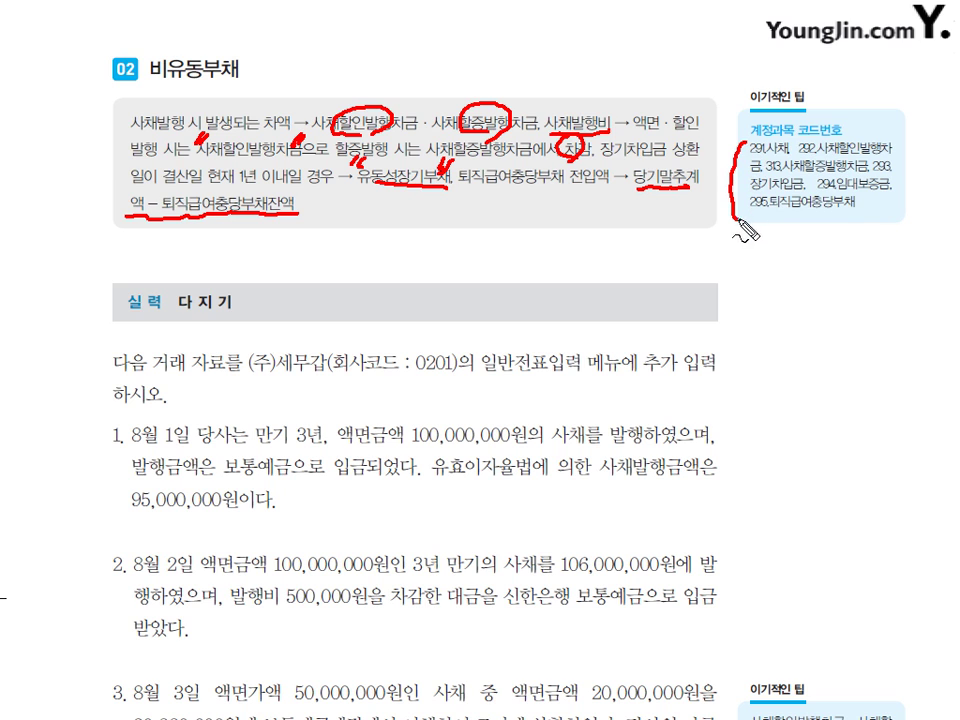
left_click_drag(900, 150, 893, 196)
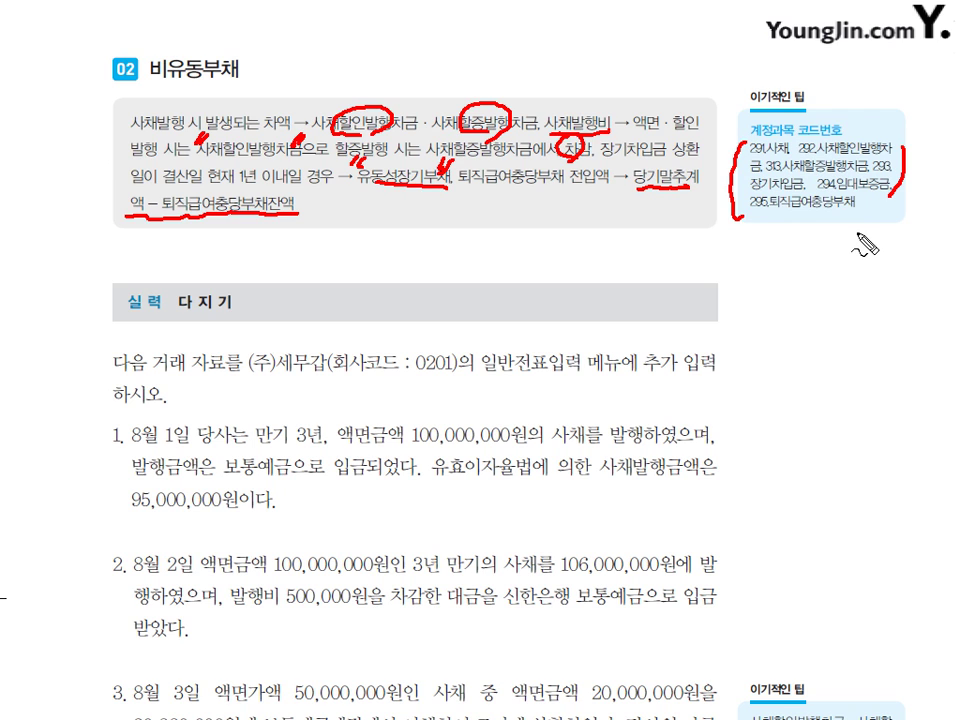
key("Escape")
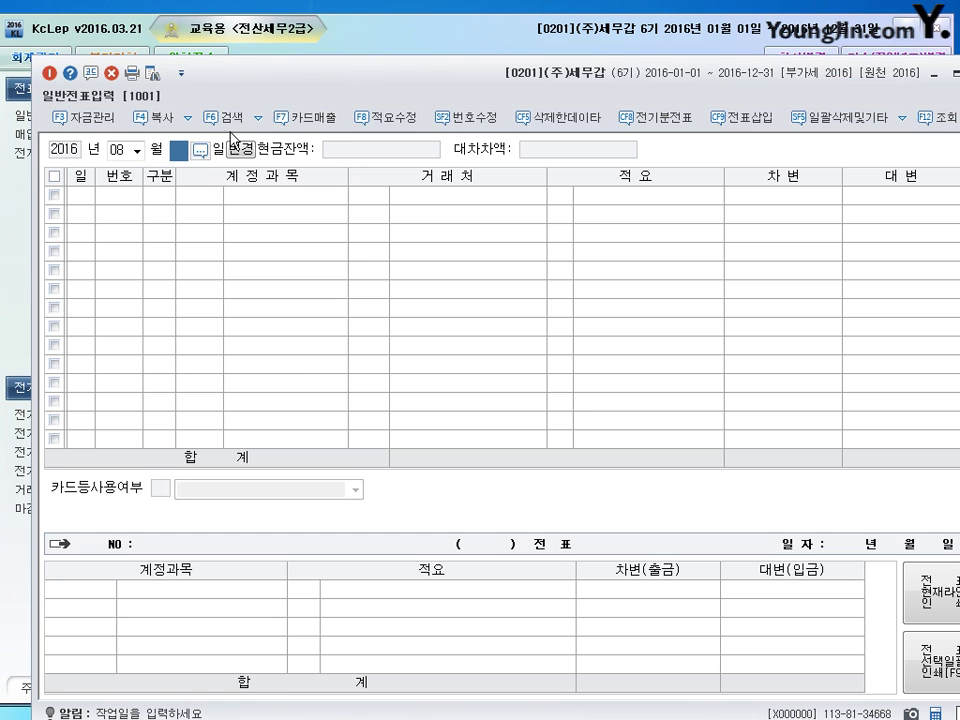
- Enter the 1 August debit line for account 103 보통예금 with an amount of 95,000,000
key("Return")
type("1")
key("Return")
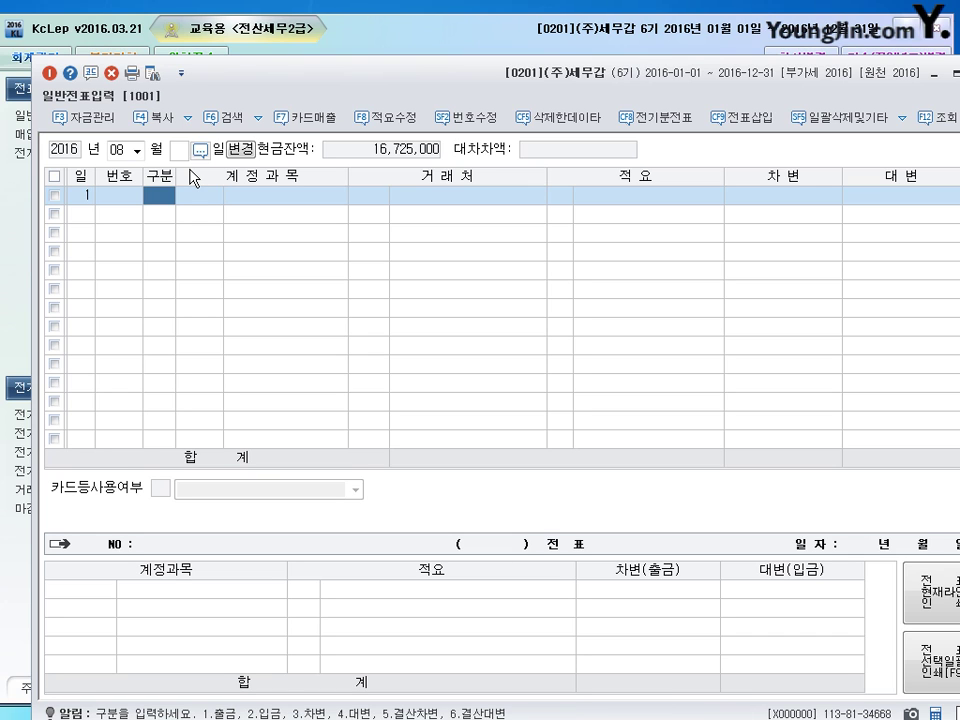
type("3")
key("Return")
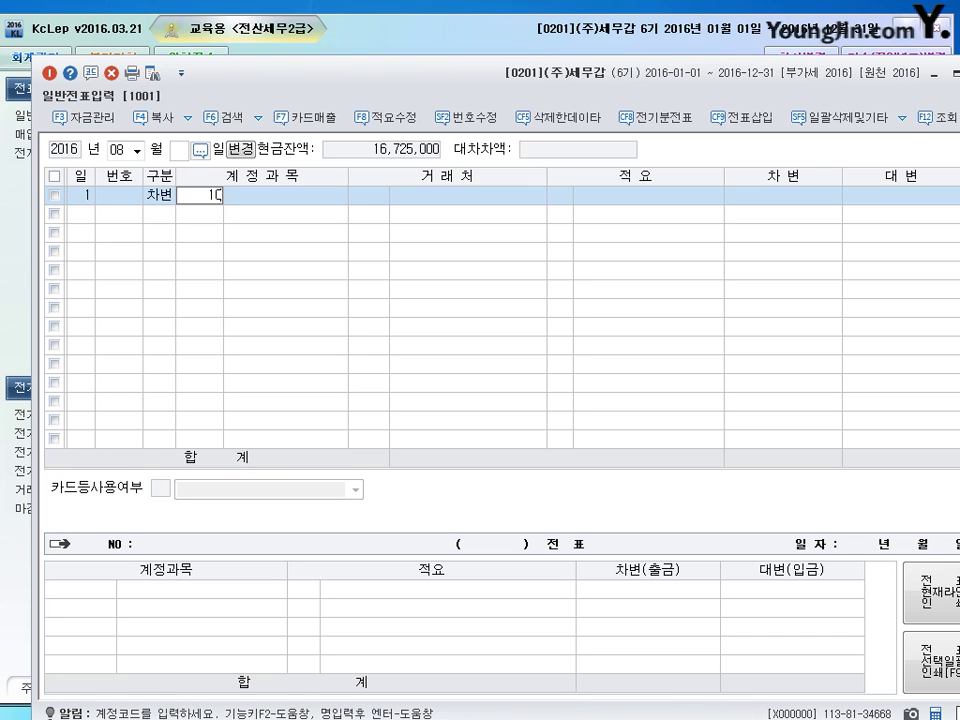
type("103")
key("Return")
key("Return")
key("Return")
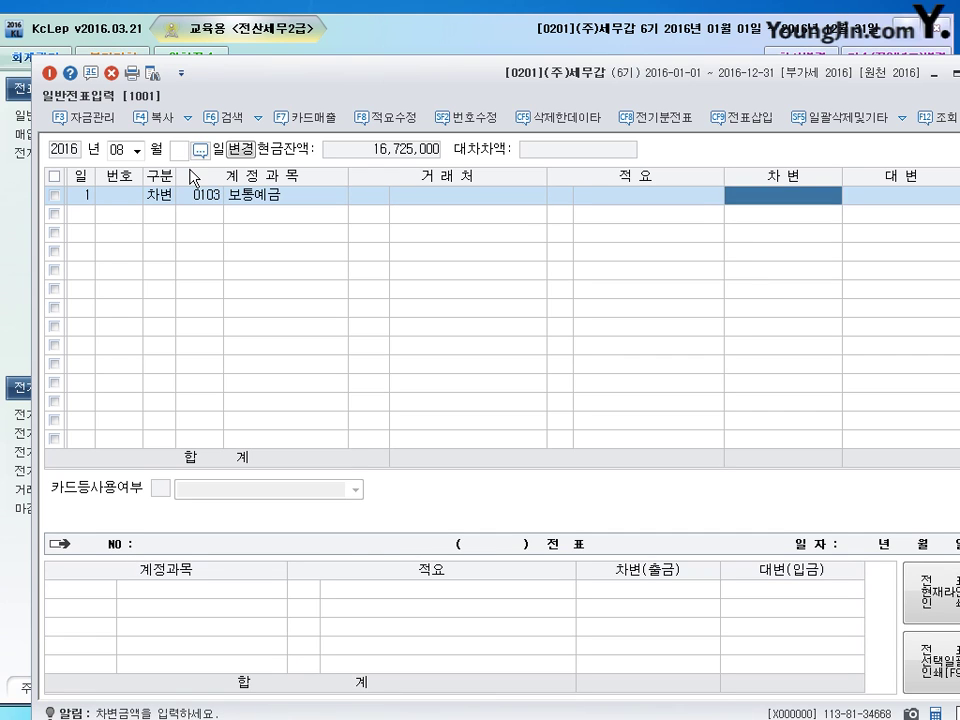
type("95000000")
key("Return")
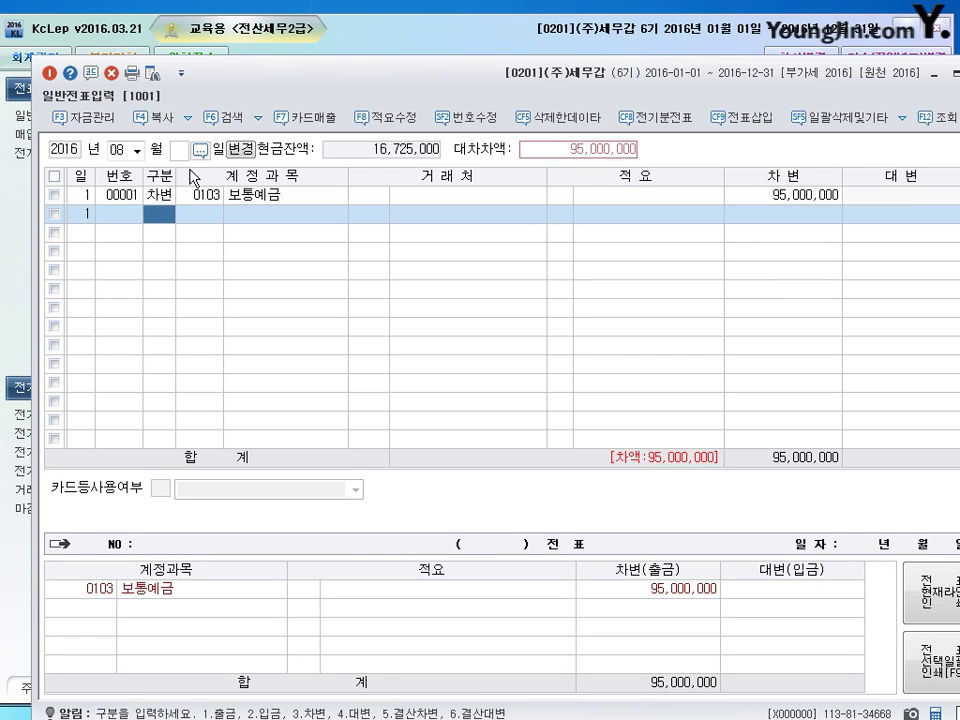
- Add a 1 August debit line for account 292 사채할인발행차금 with an amount of 5,000,000
type("3")
key("Return")
type("292")
key("Return")
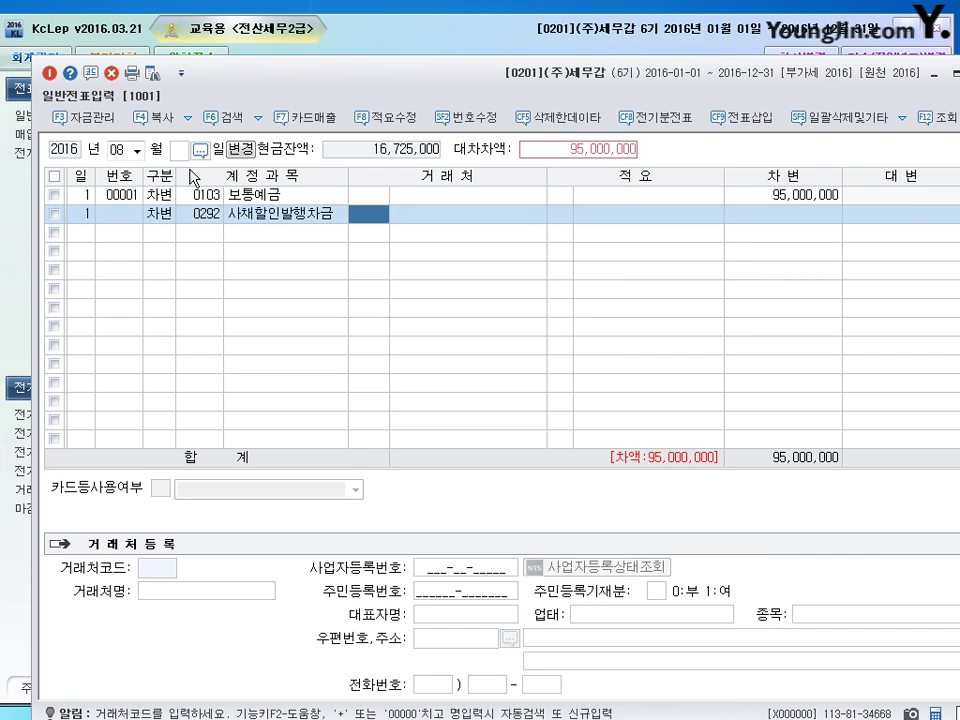
key("Return")
key("Return")
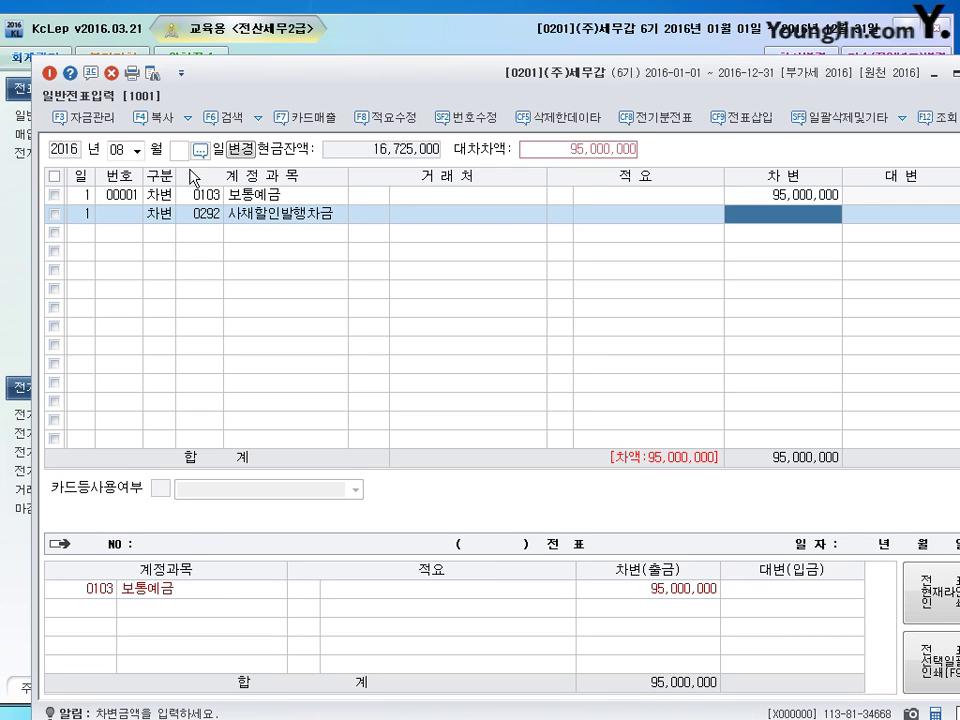
type("5000000")
key("Return")
- Add a 1 August credit line for account 291 사채 with the balancing amount of 100,000,000
type("4")
key("Return")
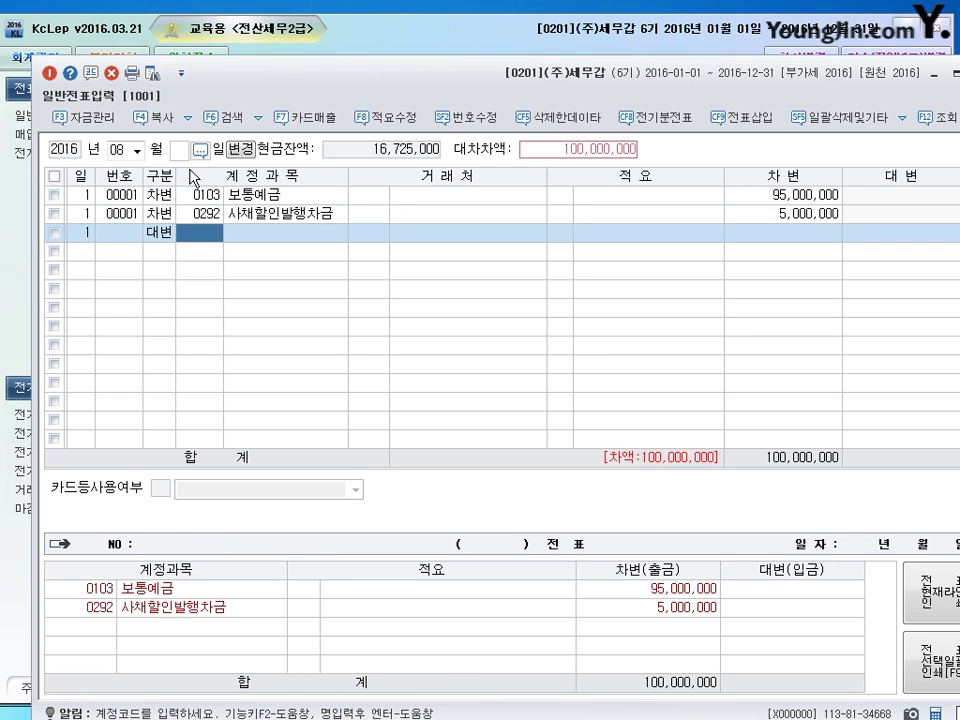
type("291")
key("Return")
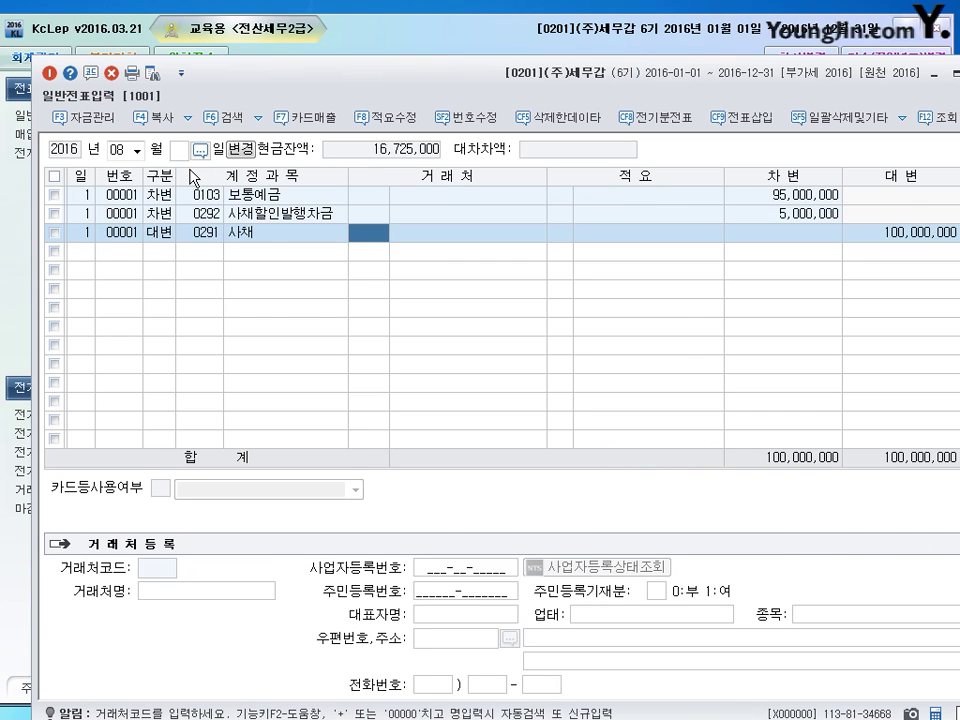
- Review the bond discount and bond lines of the 1 August voucher and bring the whole voucher window into view
left_click(265, 238)
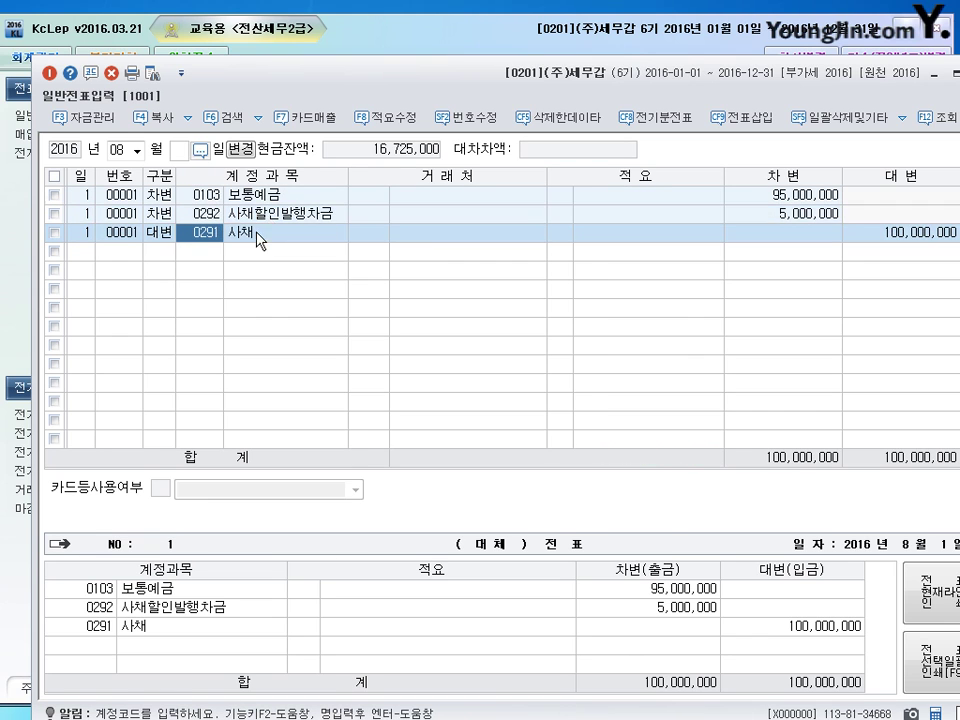
left_click(268, 221)
key("Down")
left_click(270, 218)
key("Down")
left_click(934, 234)
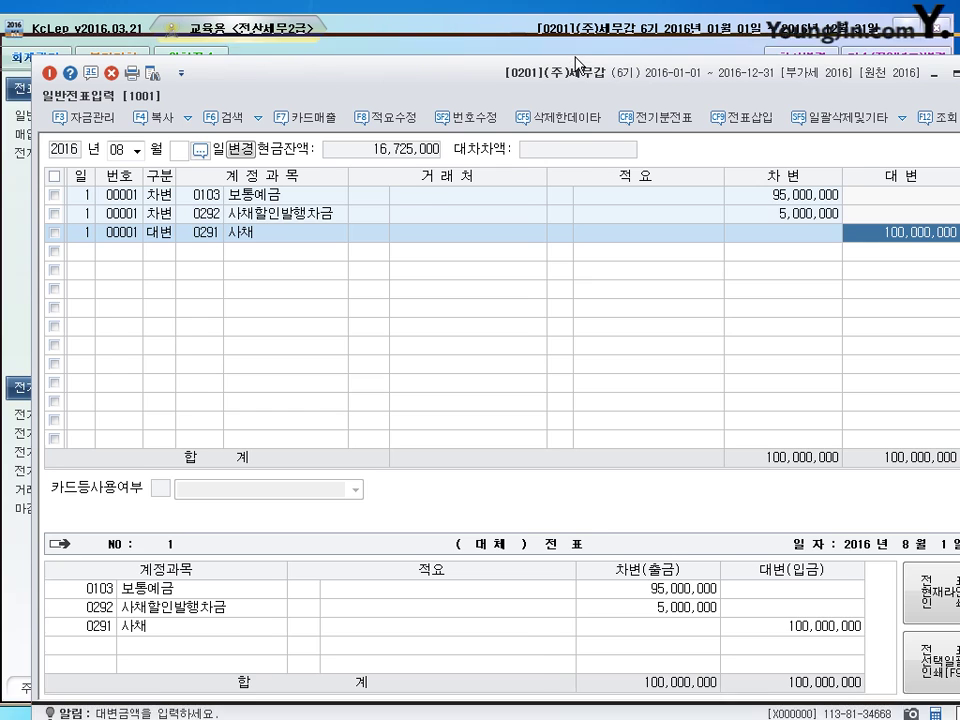
left_click_drag(608, 87, 573, 42)
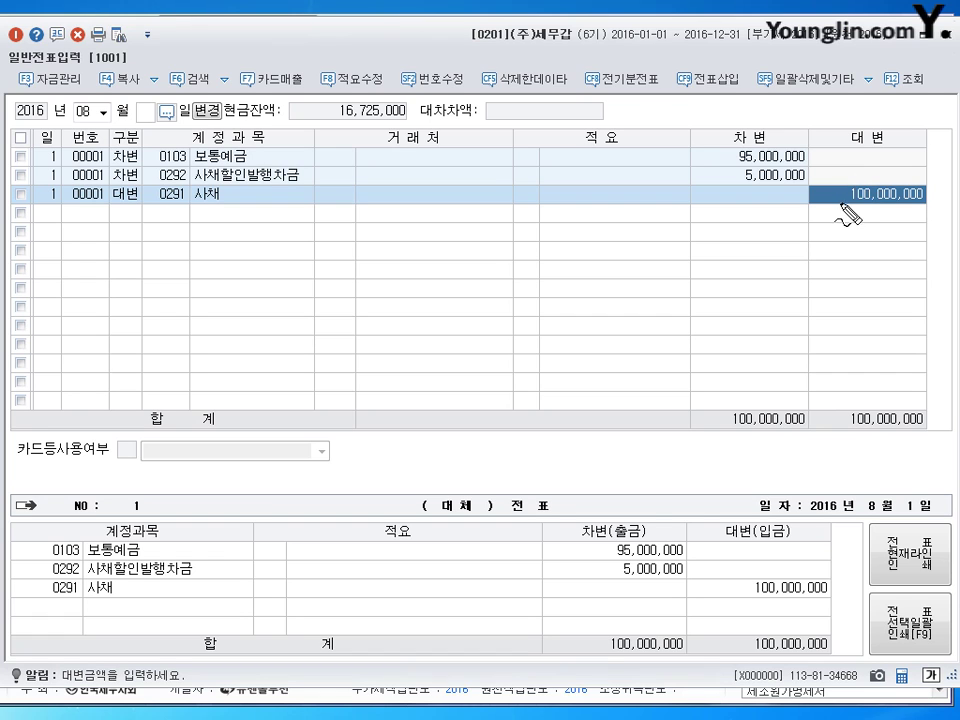
- Underline the 사채 credit amount in red, handwrite a face-value note beneath it, and clear the pen marks
mouse_move(868, 204)
left_mouse_down()
mouse_move(837, 210)
mouse_move(917, 200)
left_mouse_up()
mouse_move(862, 233)
left_mouse_down()
mouse_move(845, 228)
mouse_move(850, 245)
mouse_move(848, 232)
mouse_move(872, 240)
mouse_move(857, 240)
mouse_move(891, 227)
mouse_move(906, 245)
left_mouse_up()
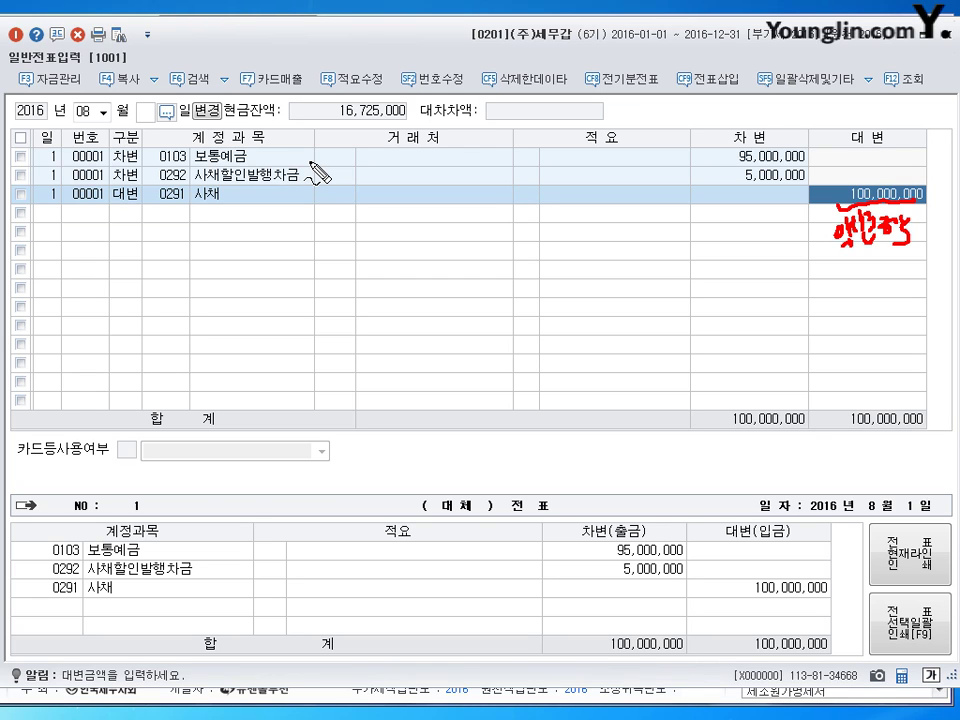
key("Escape")
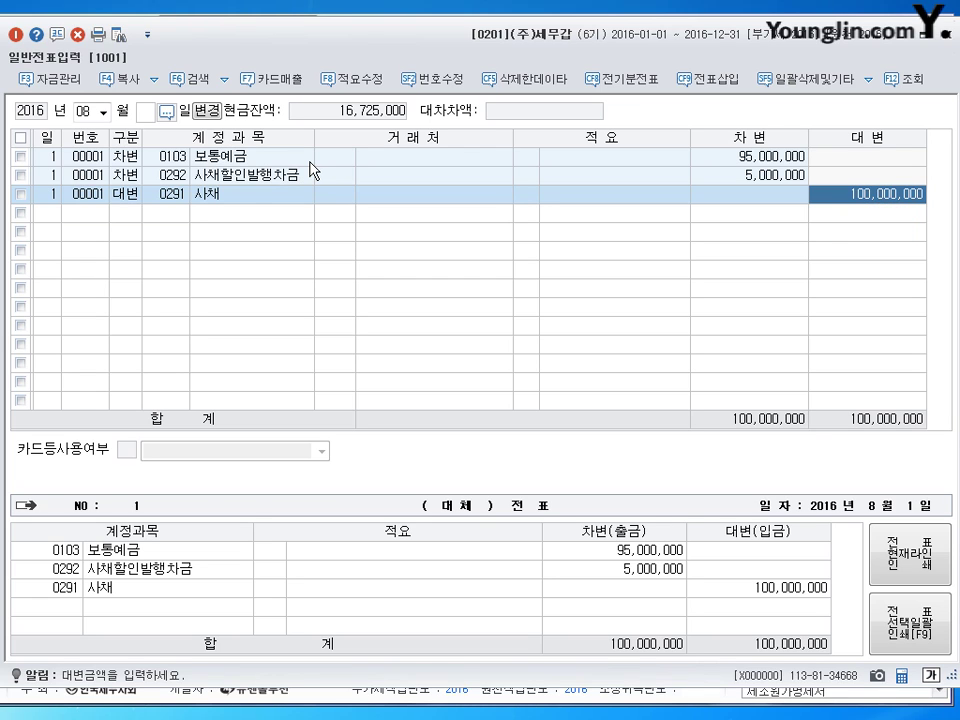
- Start a 2 August voucher with a debit line for account 103 보통예금 of 105,500,000
left_click(51, 216)
type("2")
key("Return")
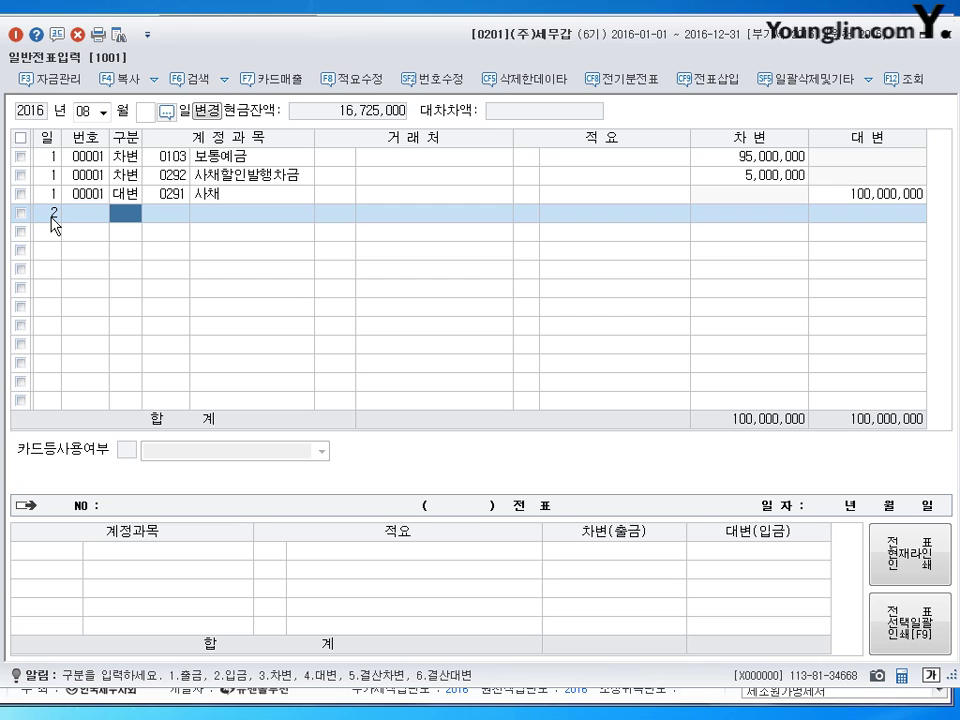
type("3103")
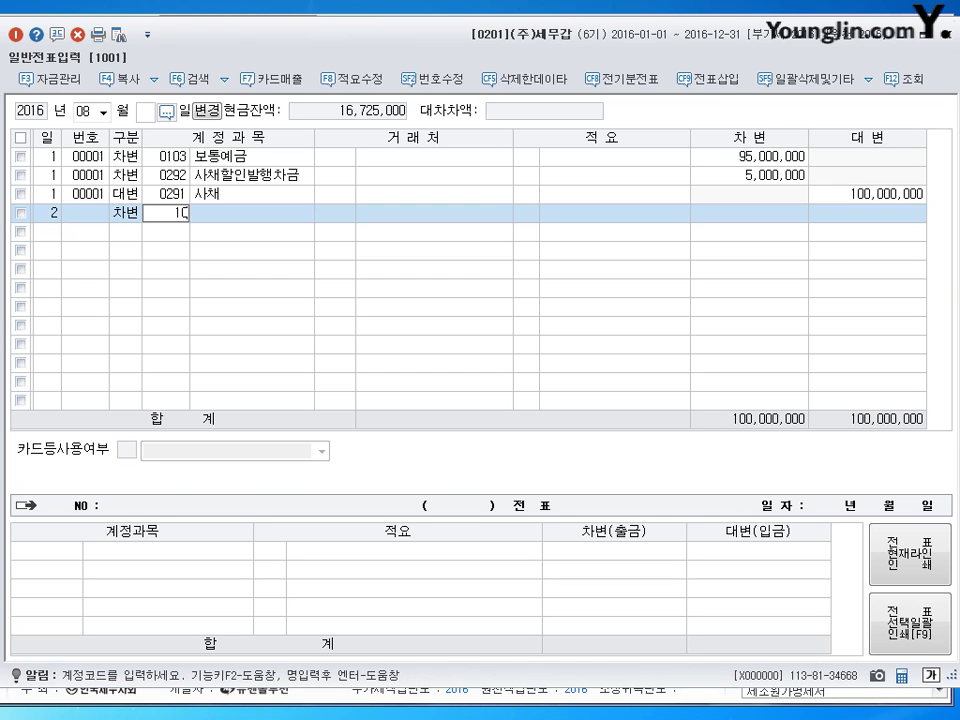
key("Return")
key("Return")
key("Return")
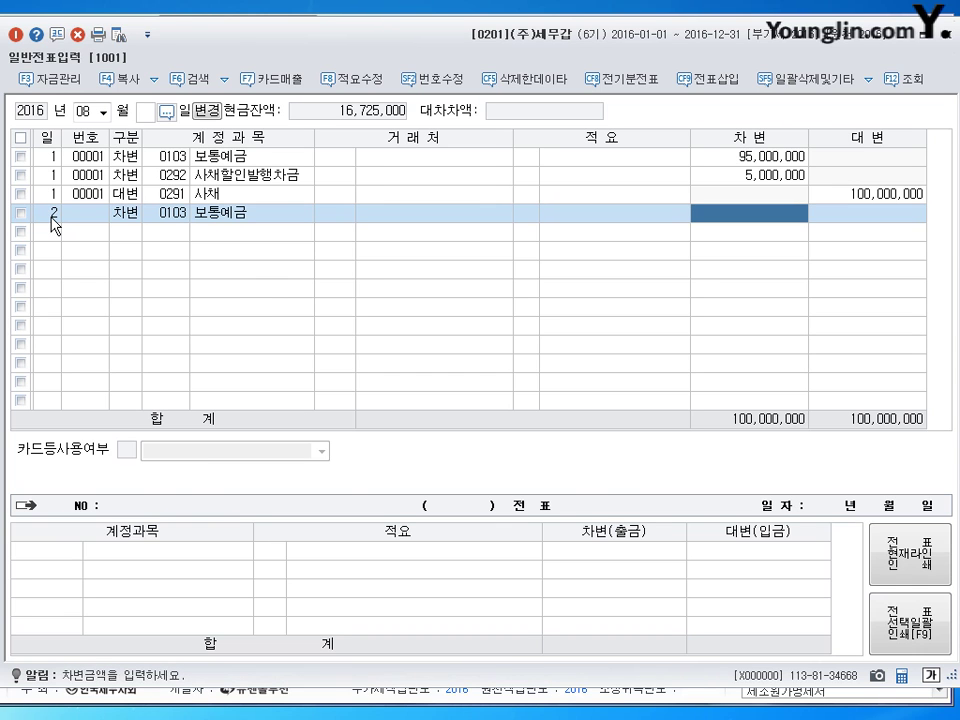
type("10")
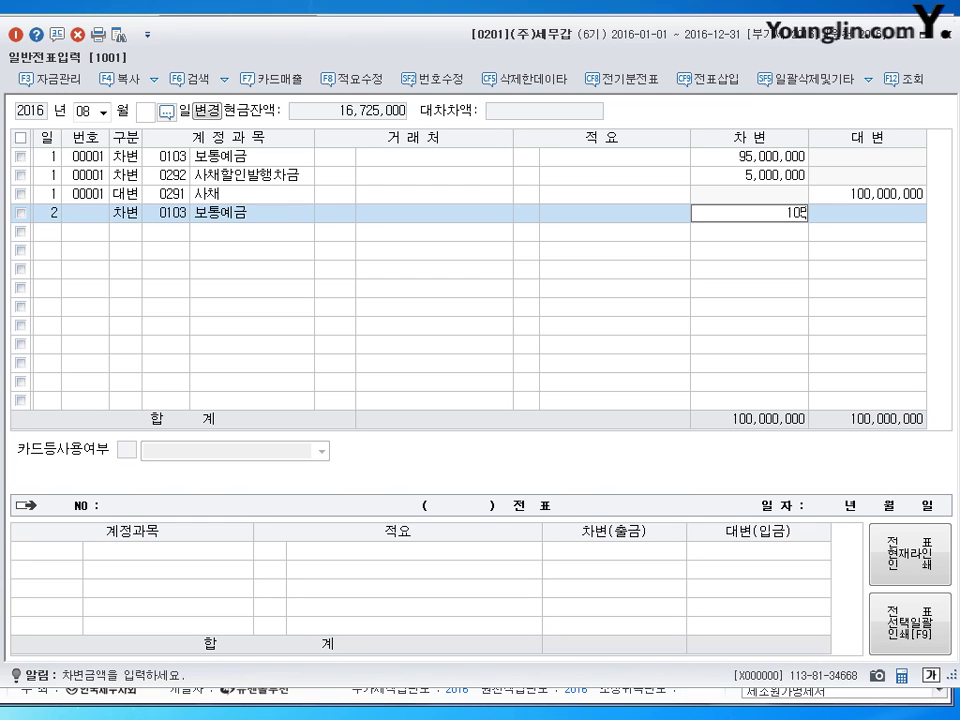
type("5,500")
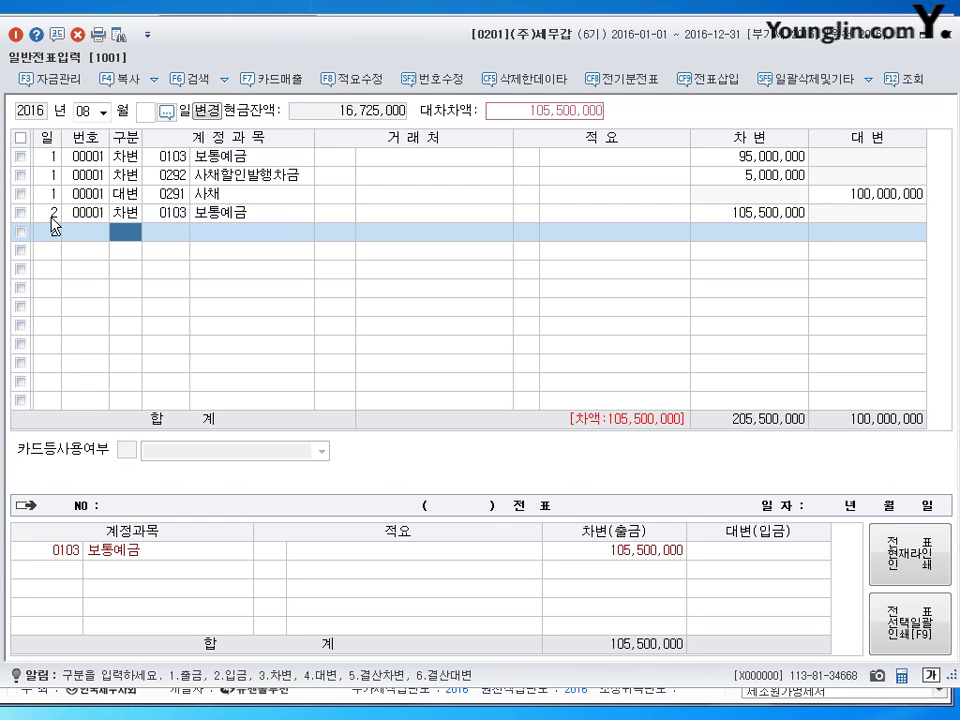
- Add a 2 August credit line for account 291 사채 with the amount set to 100,000,000
type("4291")
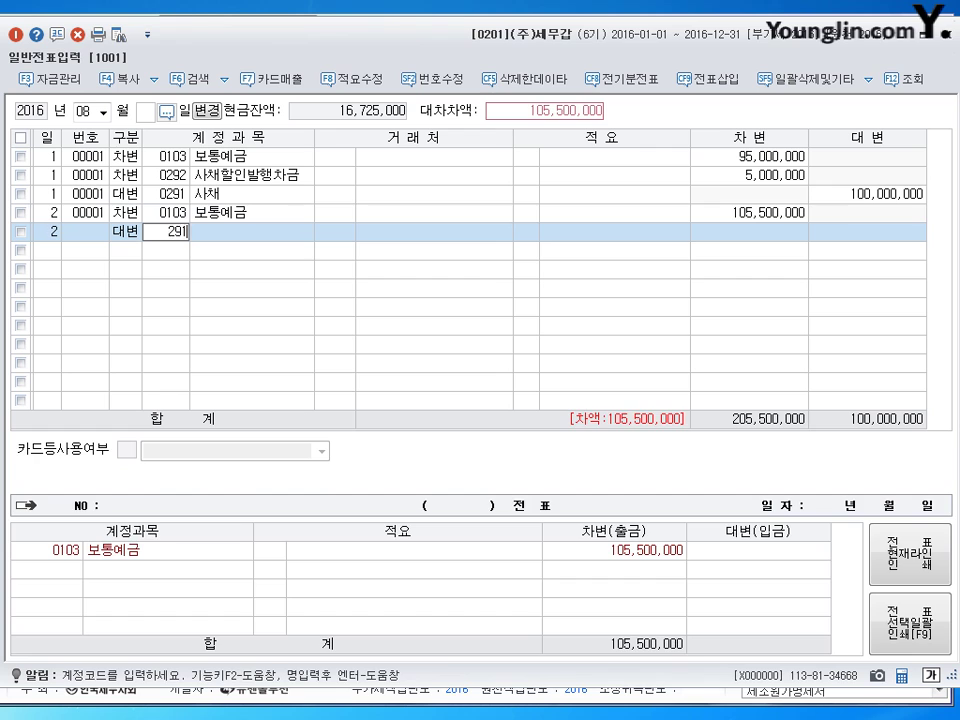
key("Return")
key("Return")
key("Return")
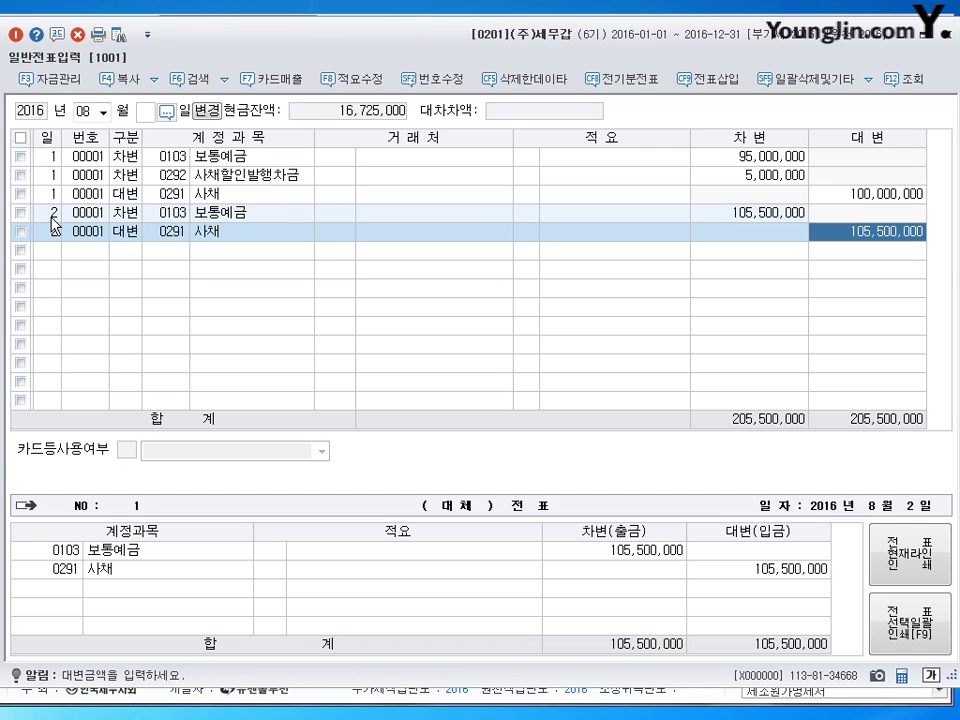
type("100000000")
key("Return")
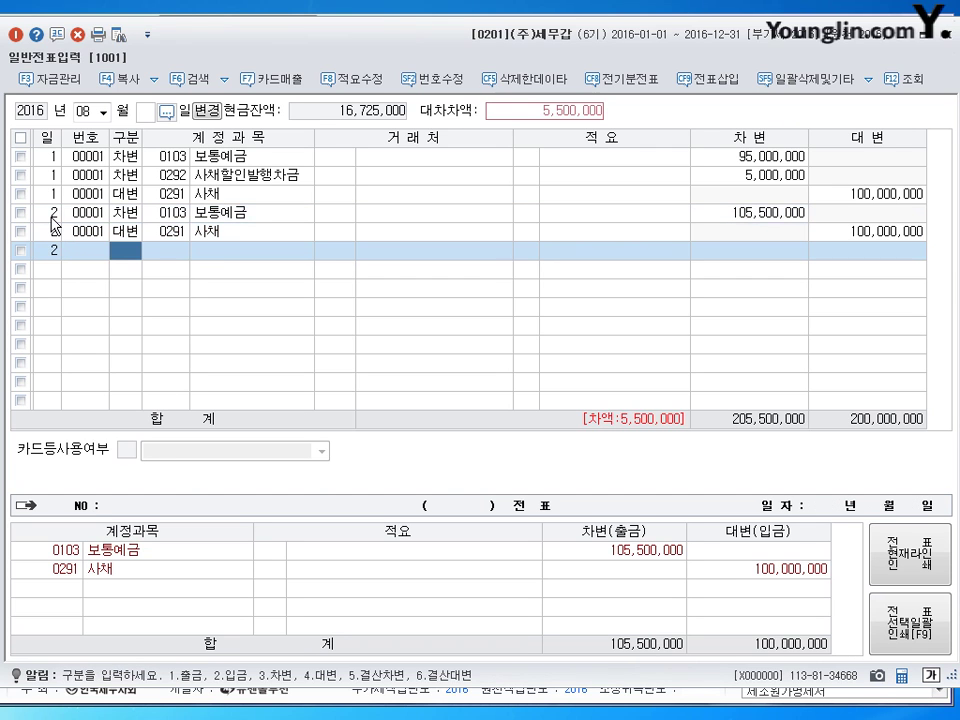
- Add a 2 August credit line for account 313 사채할증발행차금 with the balancing amount of 5,500,000
type("4")
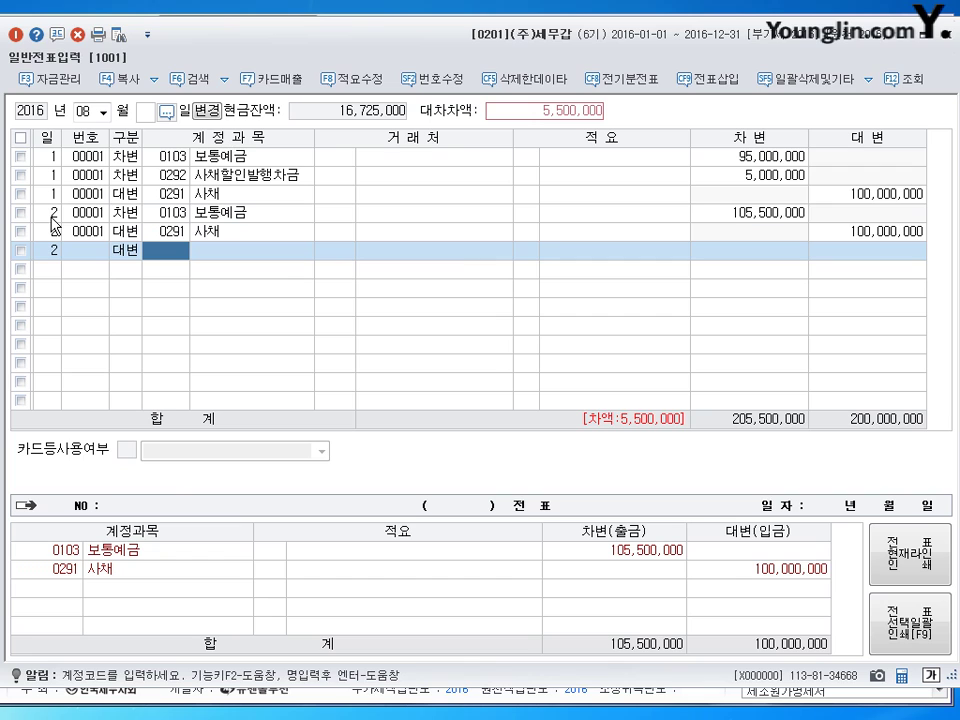
type("313")
key("Return")
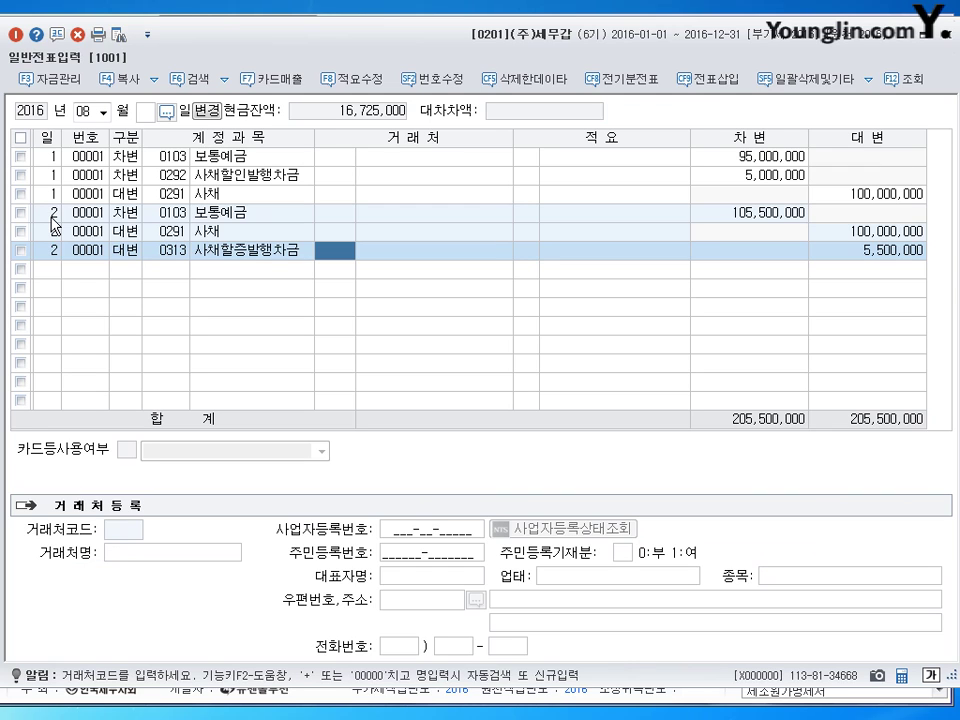
key("Return")
key("Return")
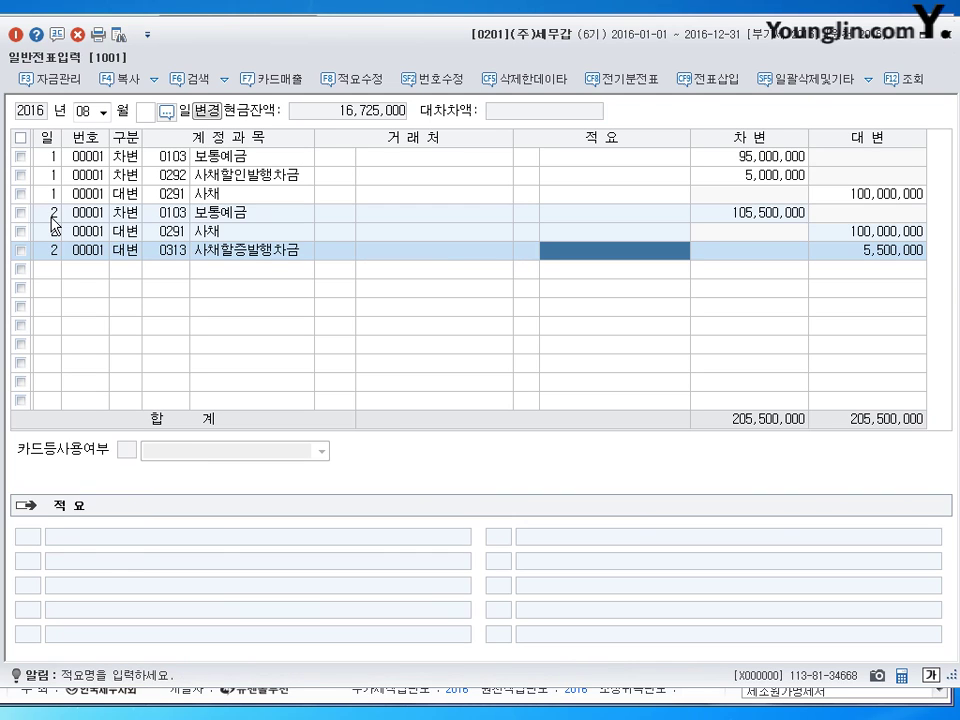
key("Return")
key("Left")
key("Return")
key("Return")
key("Up")
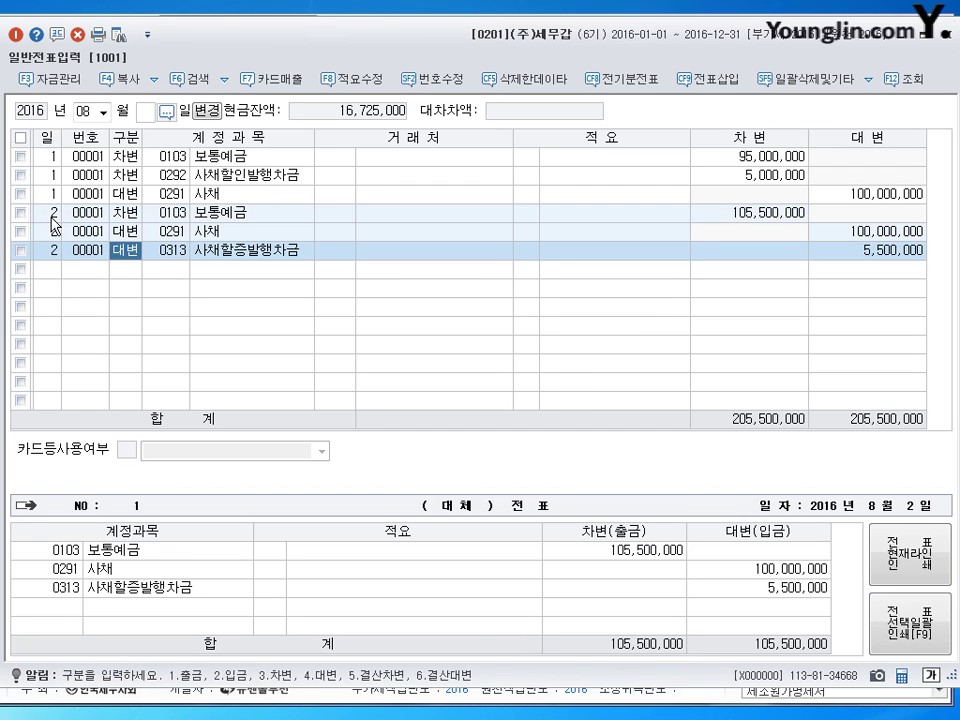
key("Right")
key("Right")
key("Return")
key("Return")
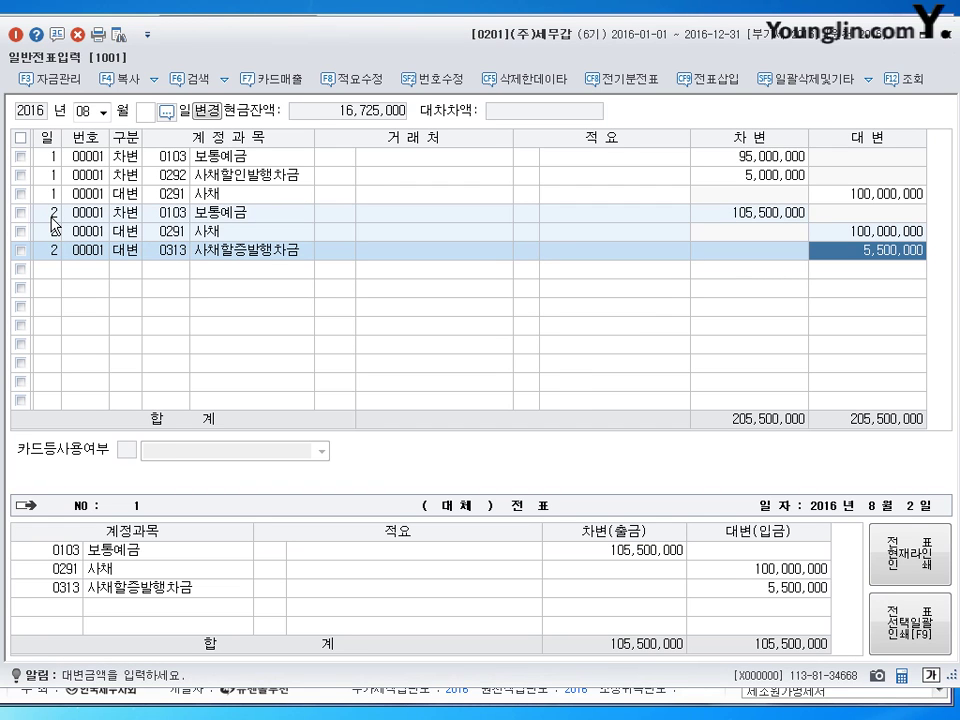
key("Return")
key("Up")
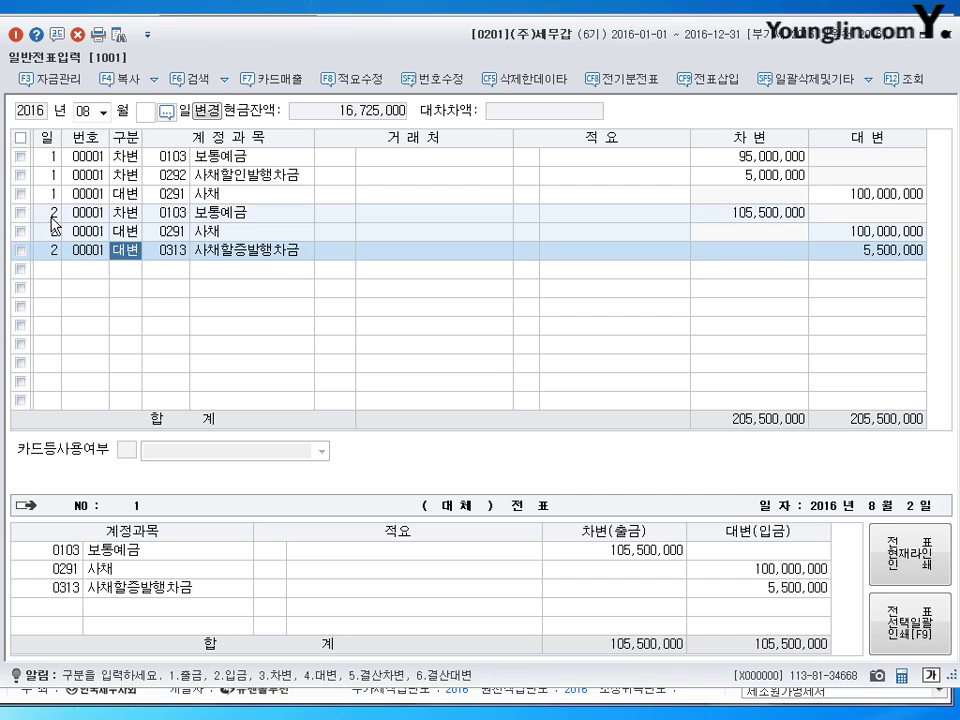
key("Right")
key("Right")
key("Return")
key("Return")
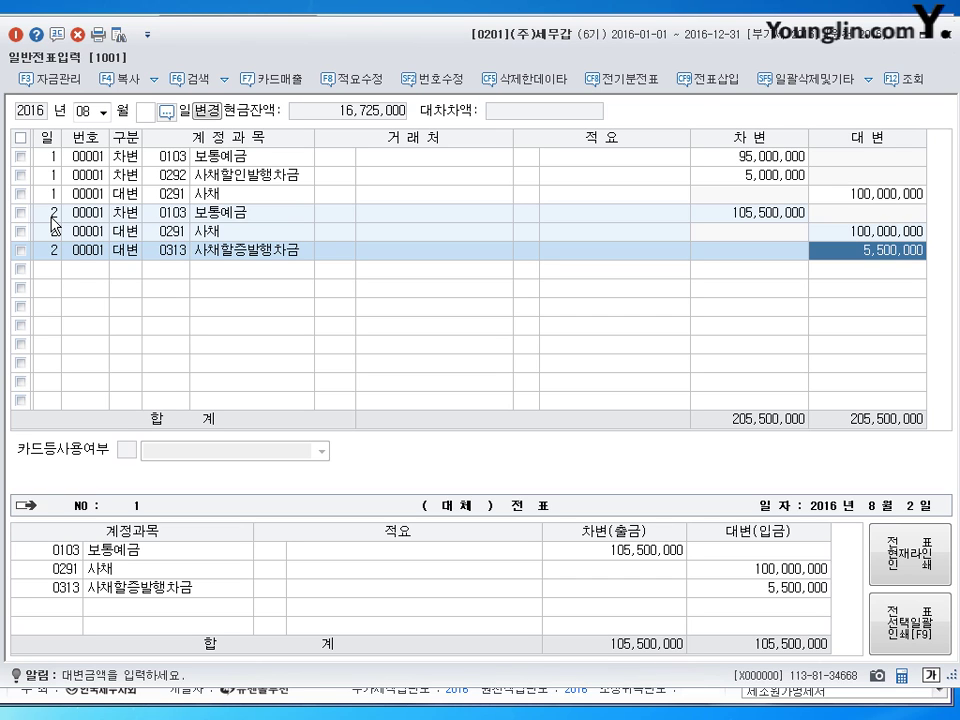
left_click_drag(420, 32, 530, 37)
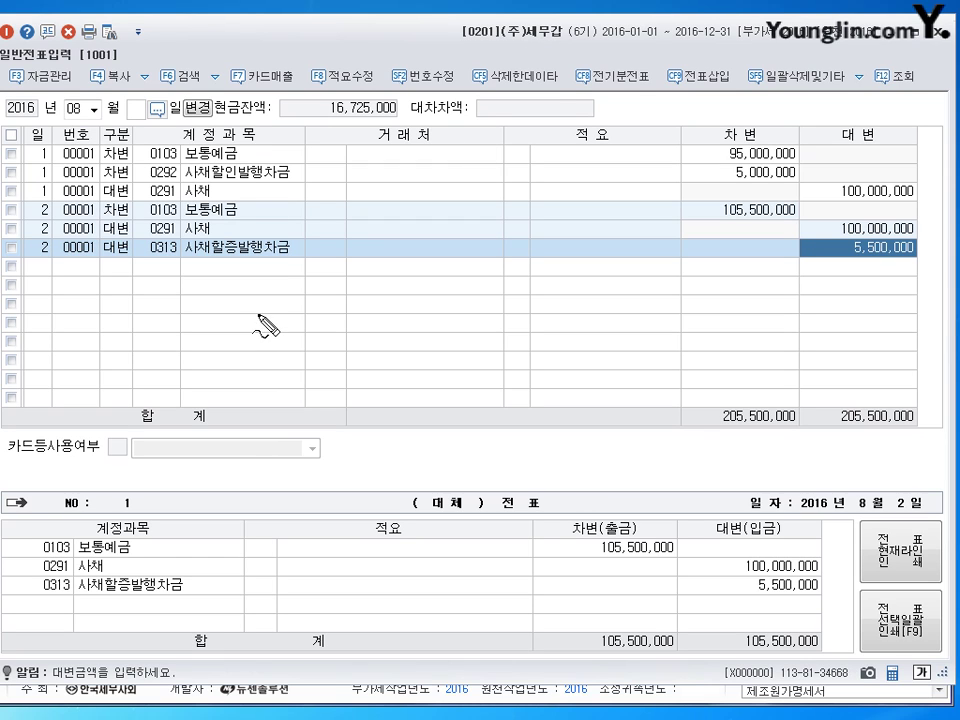
- Handwrite a red example netting 할증발행차금 against 발행비, circle the difference as 사채할인발행차금, cross out the premium, and clear the pen marks
mouse_move(255, 330)
left_mouse_down()
mouse_move(246, 326)
mouse_move(264, 328)
mouse_move(268, 343)
mouse_move(292, 338)
mouse_move(301, 323)
mouse_move(304, 342)
mouse_move(308, 322)
mouse_move(313, 341)
mouse_move(343, 328)
mouse_move(372, 352)
mouse_move(440, 340)
left_mouse_up()
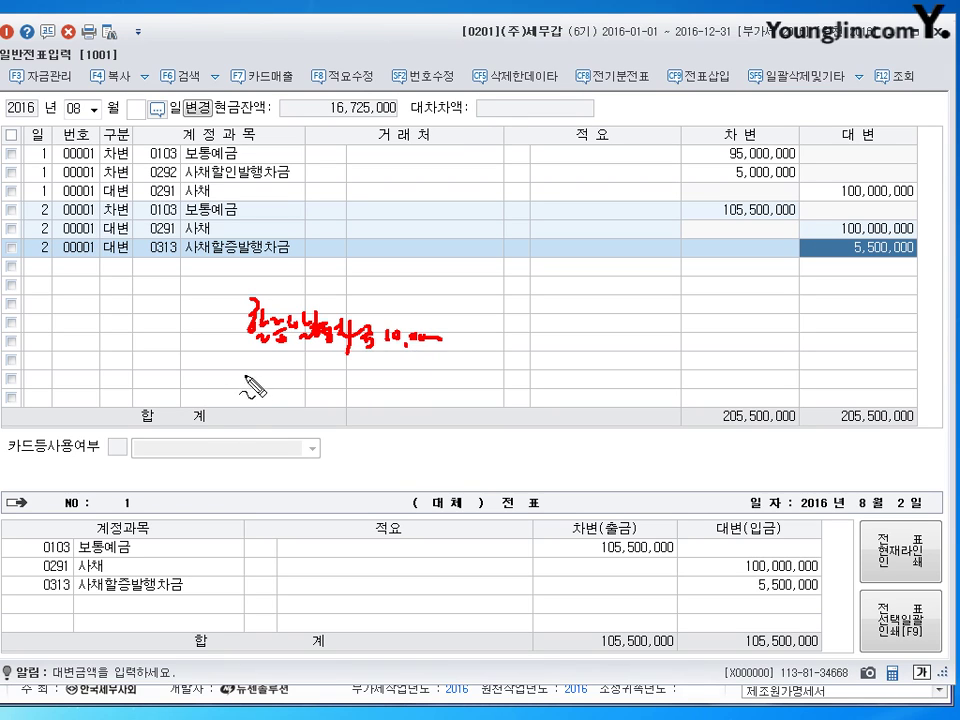
left_click_drag(244, 372, 316, 390)
mouse_move(383, 386)
left_mouse_down()
mouse_move(437, 400)
mouse_move(435, 408)
left_mouse_up()
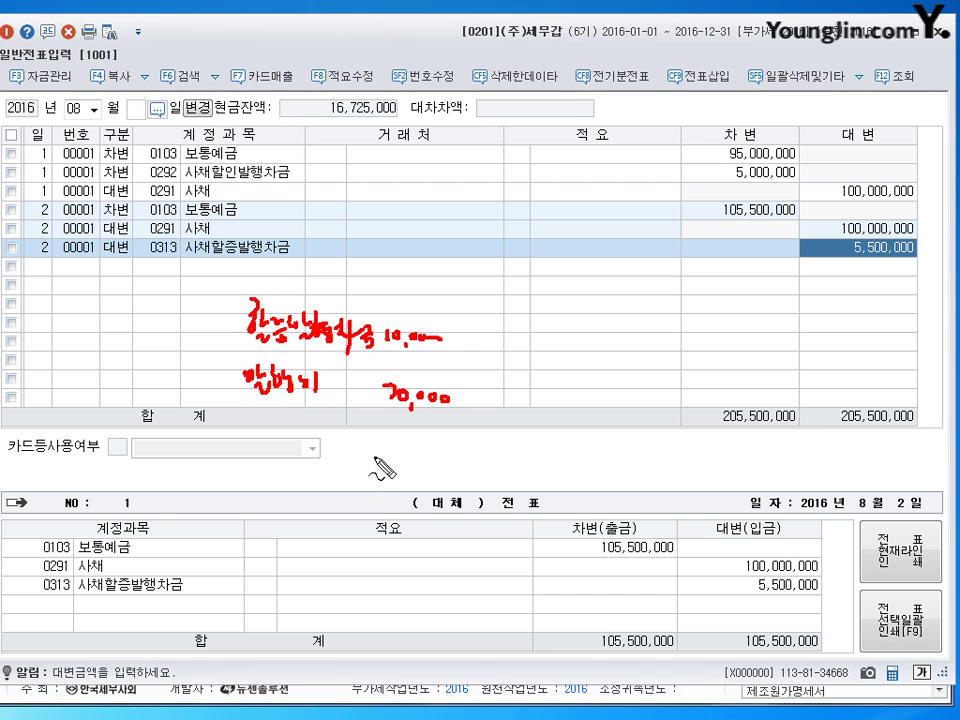
mouse_move(370, 450)
left_mouse_down()
mouse_move(447, 452)
mouse_move(372, 450)
mouse_move(420, 470)
mouse_move(438, 460)
left_mouse_up()
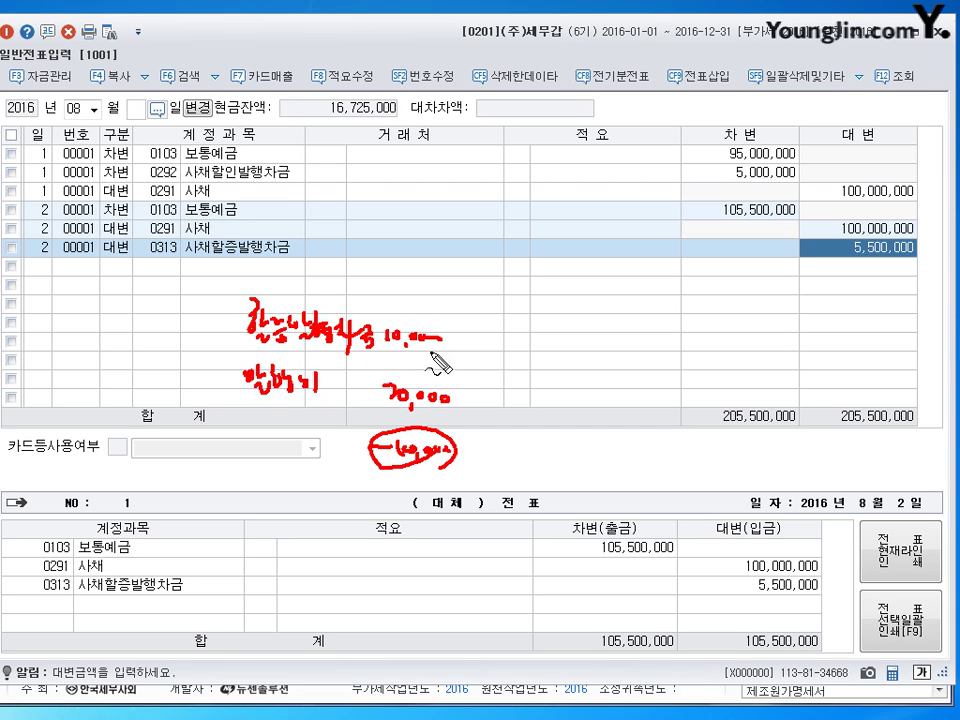
mouse_move(463, 332)
left_mouse_down()
mouse_move(481, 318)
mouse_move(494, 352)
left_mouse_up()
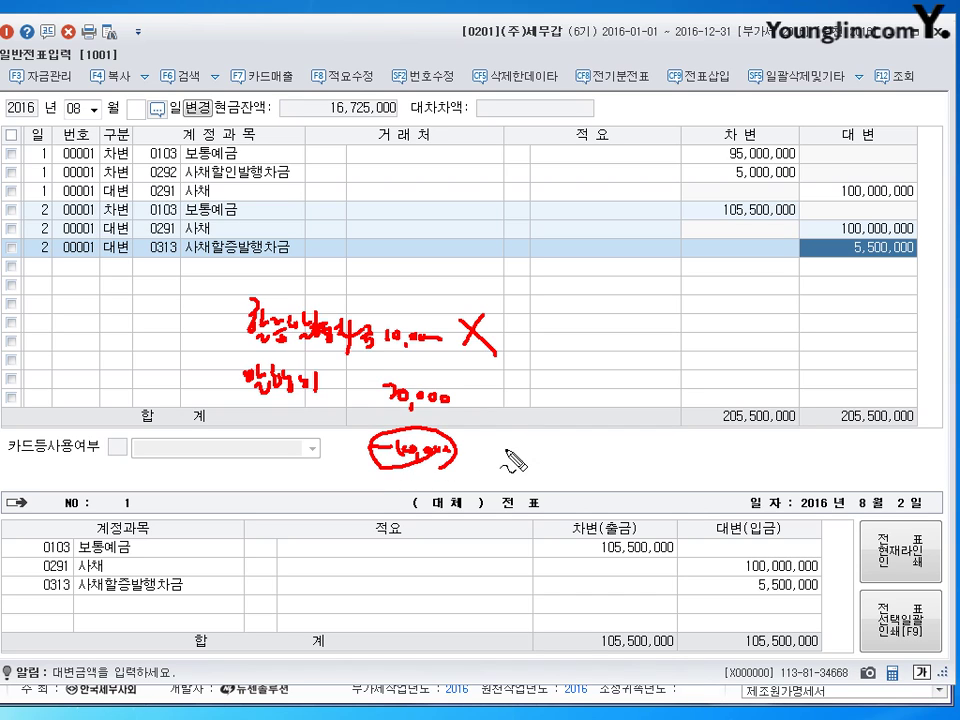
mouse_move(482, 432)
left_mouse_down()
mouse_move(491, 450)
mouse_move(513, 436)
mouse_move(652, 452)
left_mouse_up()
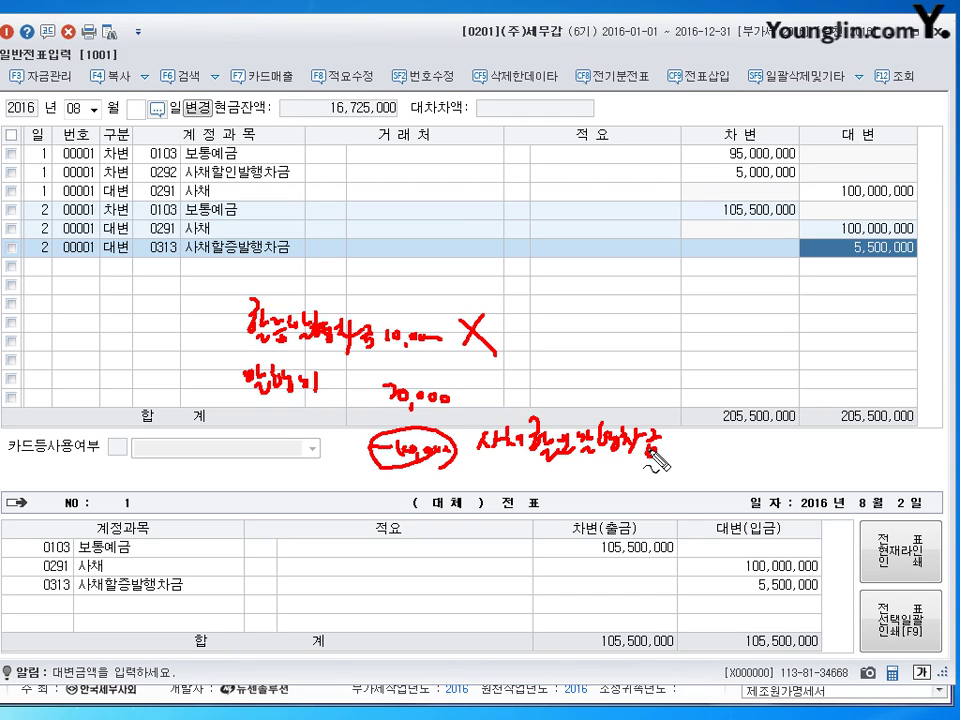
key("Escape")
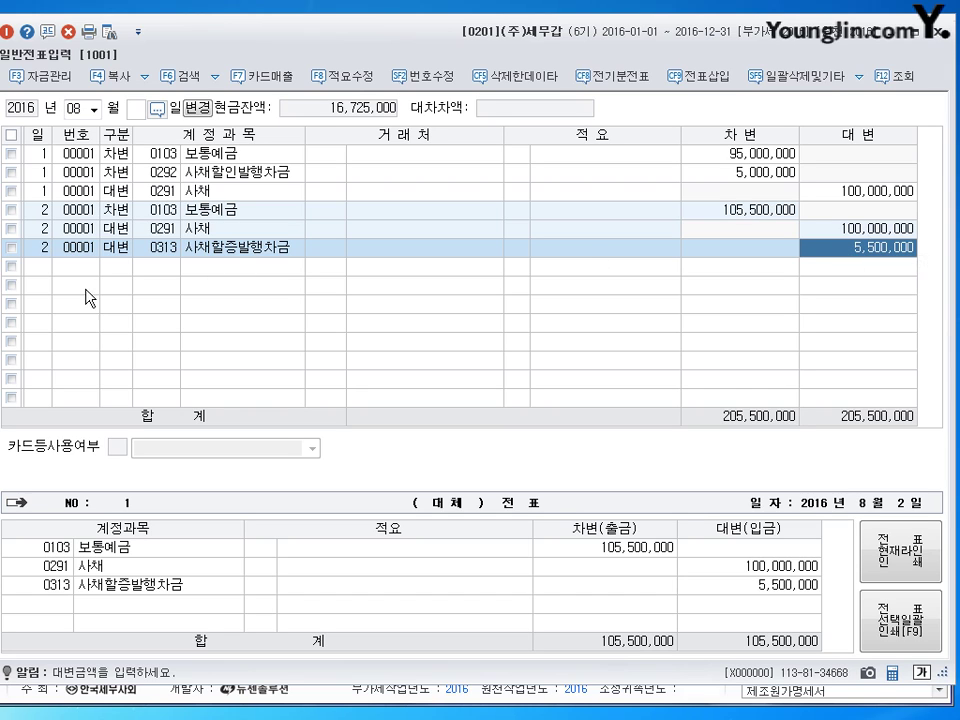
- Start a 3 August voucher with a debit line for account 291 사채 of 20,000,000
left_click(38, 267)
type("3")
key("Return")
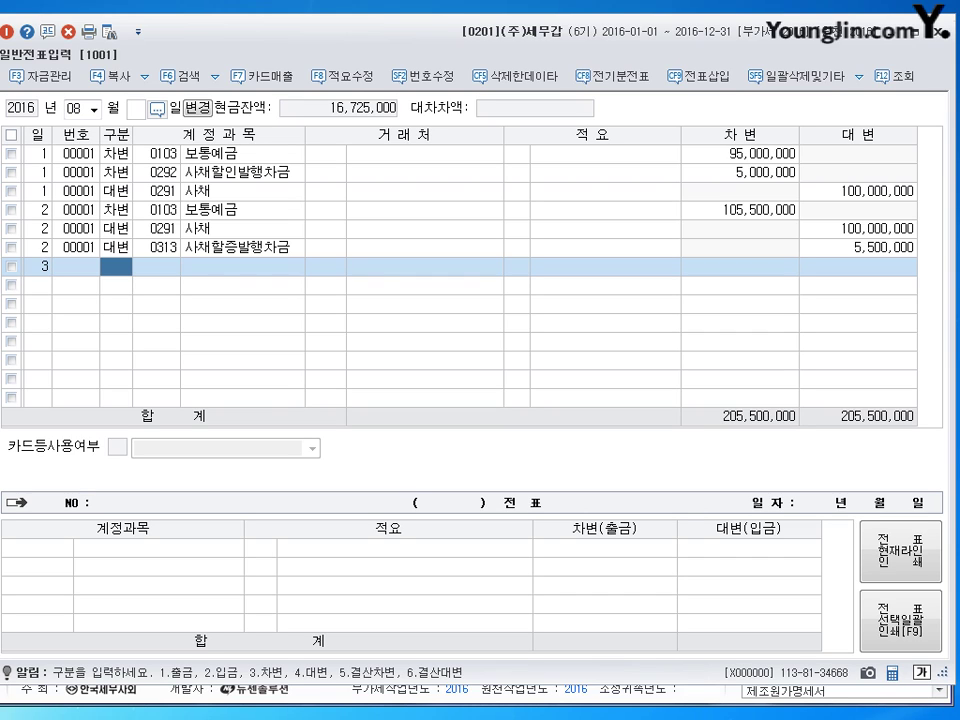
type("3")
key("Return")
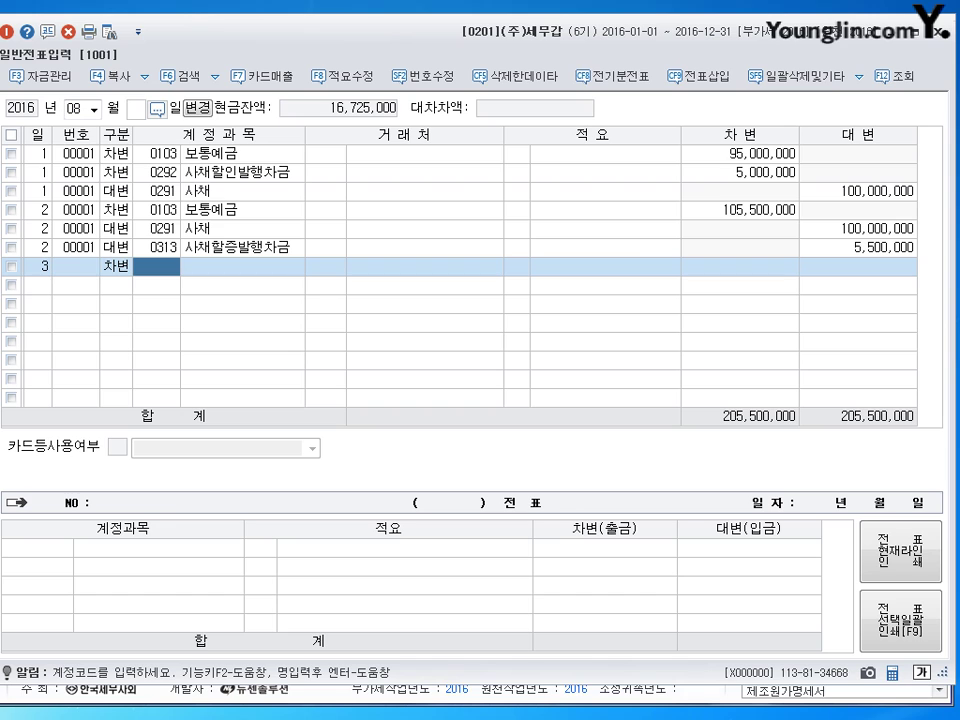
type("291")
key("Return")
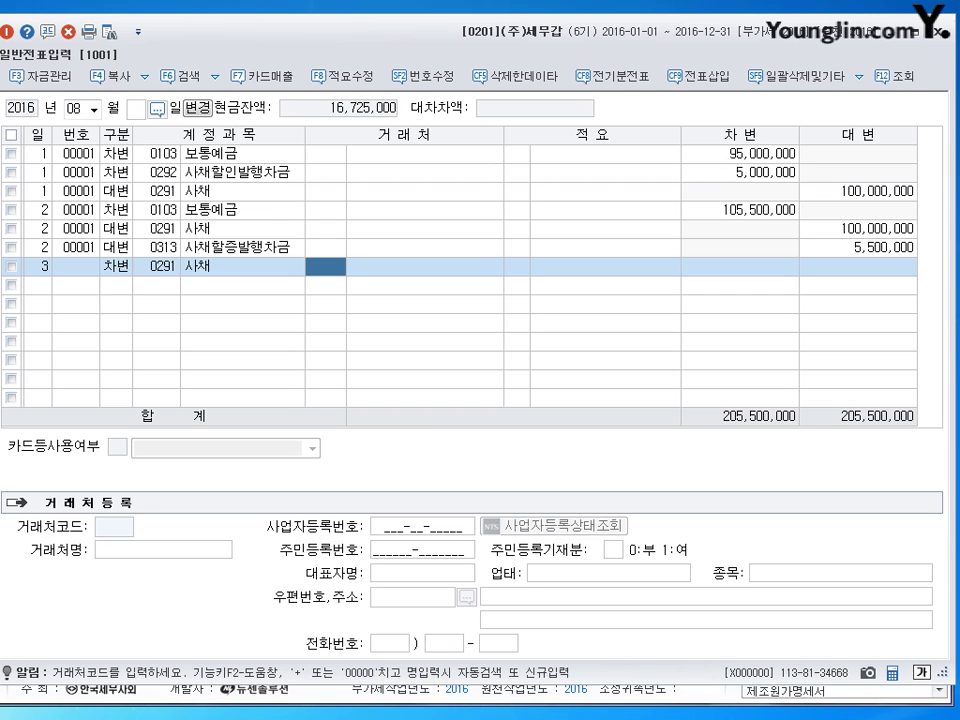
key("Return")
key("Return")
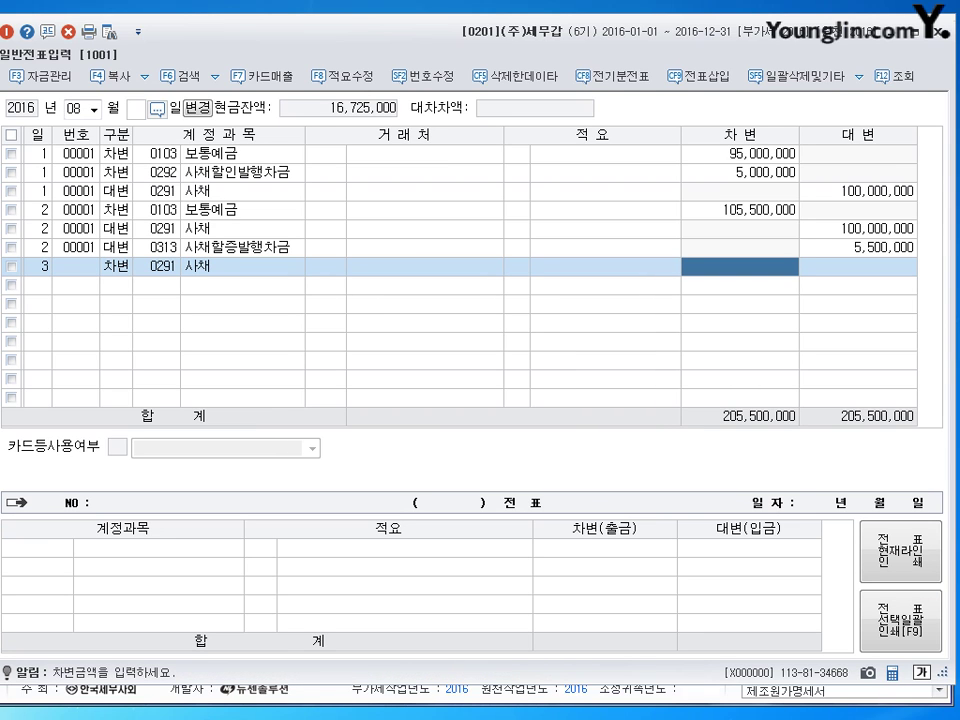
type("20000000")
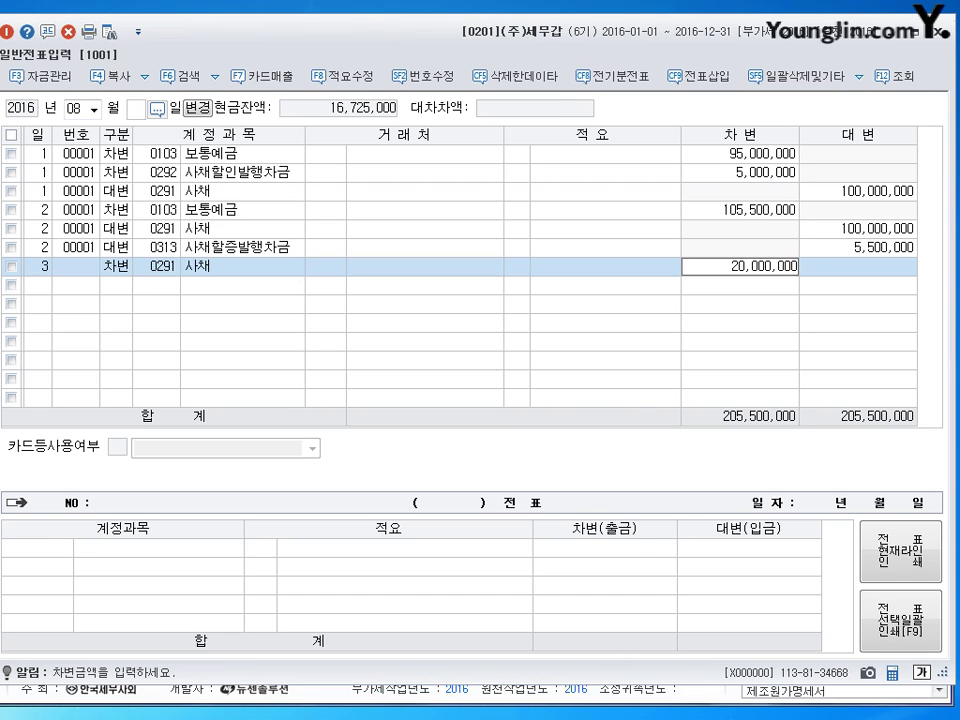
key("Return")
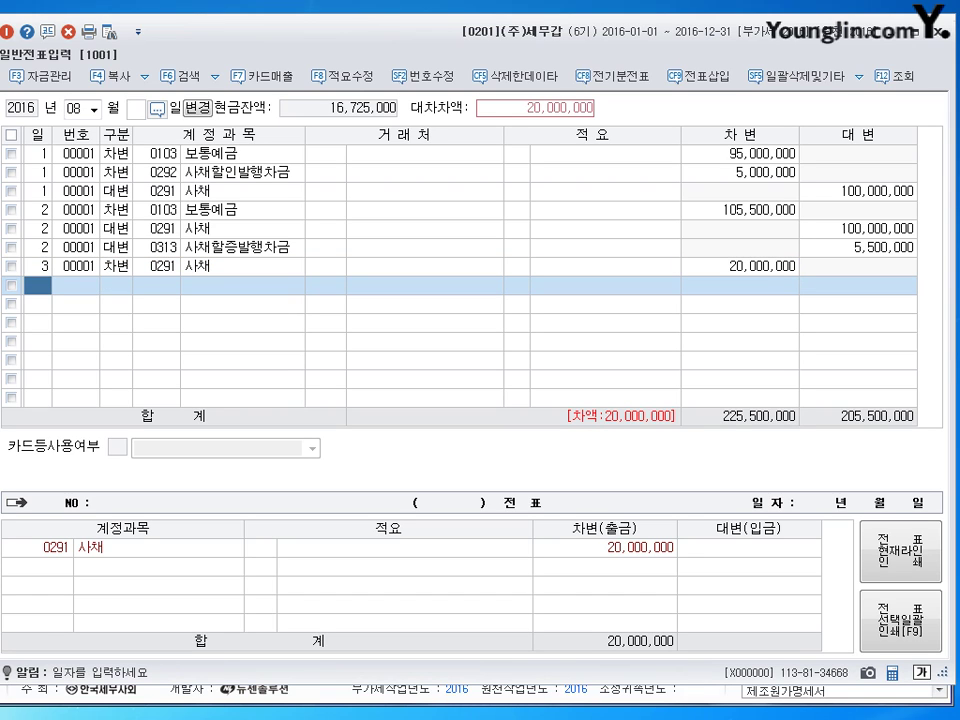
- Add a 3 August credit line for account 103 보통예금 with the amount set to 20,330,000
type("3")
key("Return")
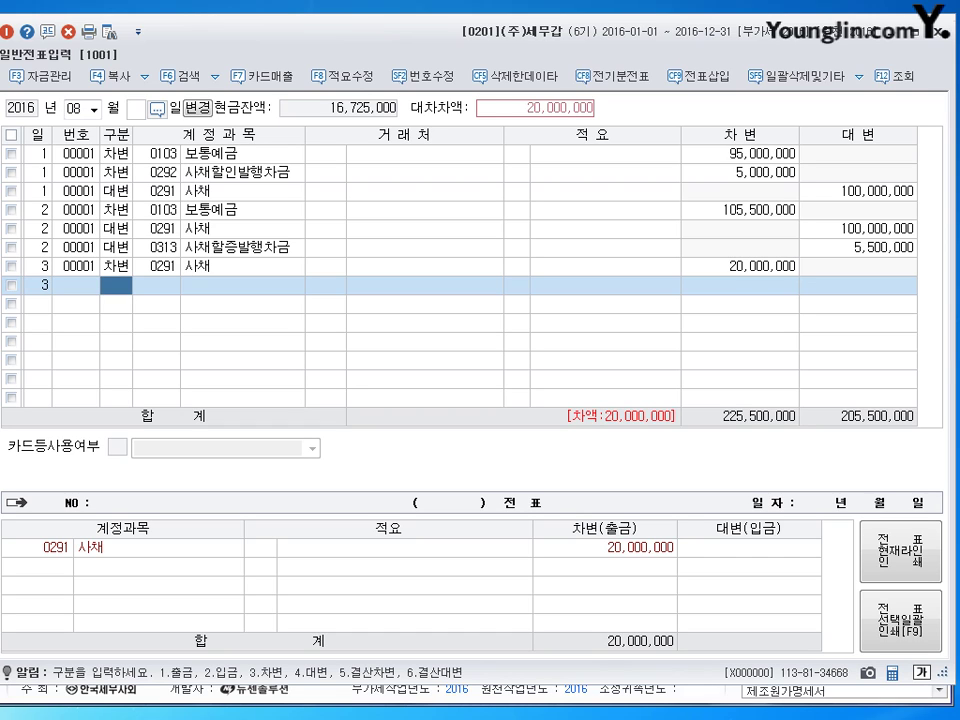
type("4")
key("Return")
type("103")
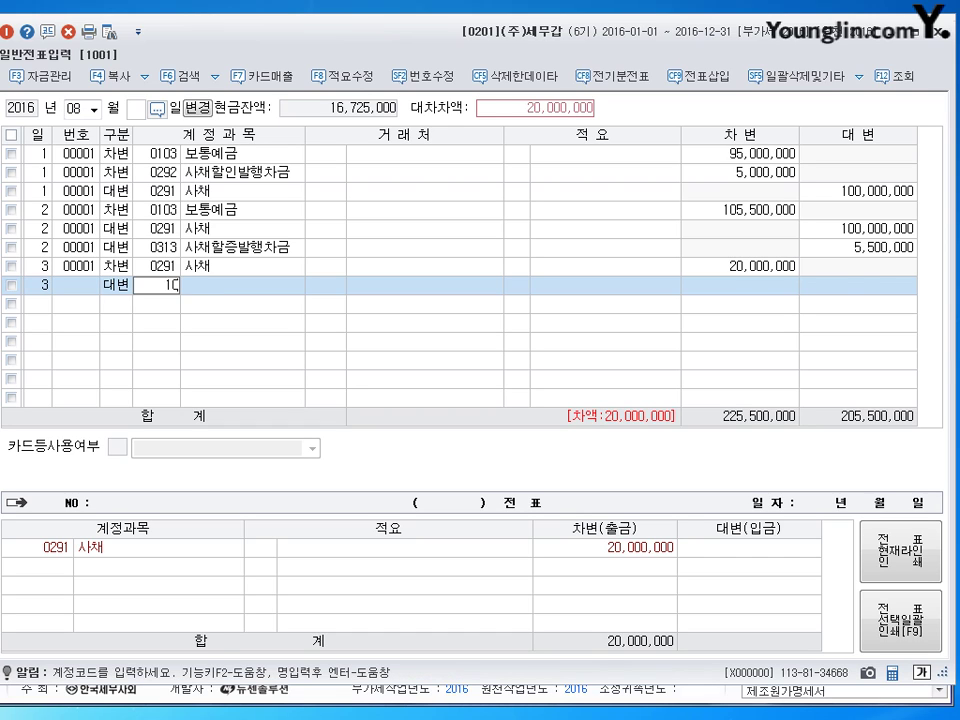
key("Return")
key("Return")
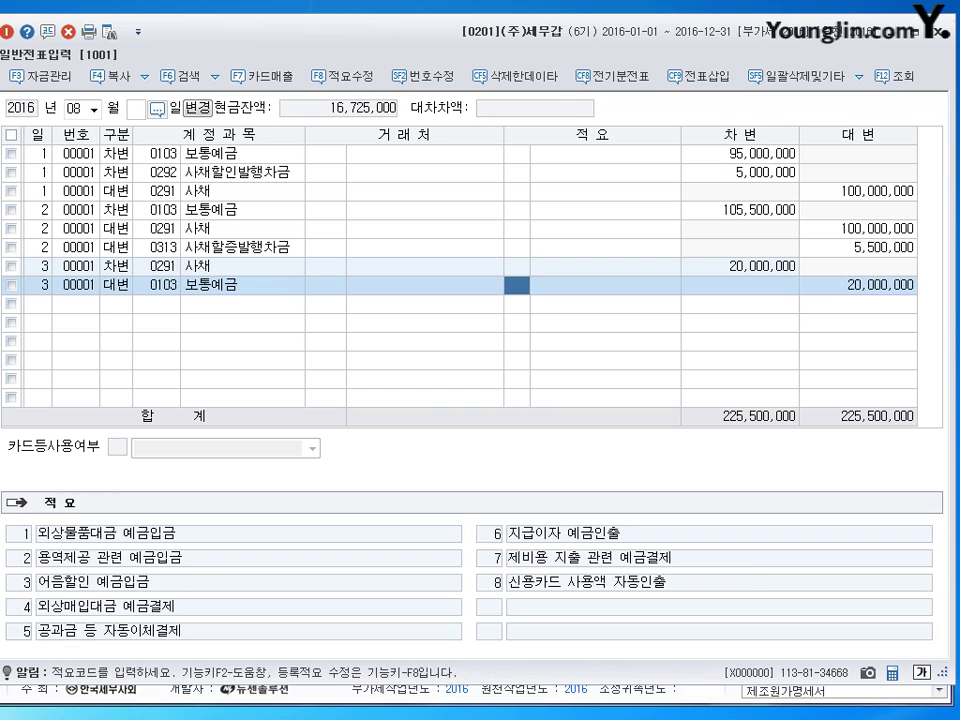
key("Return")
type("2")
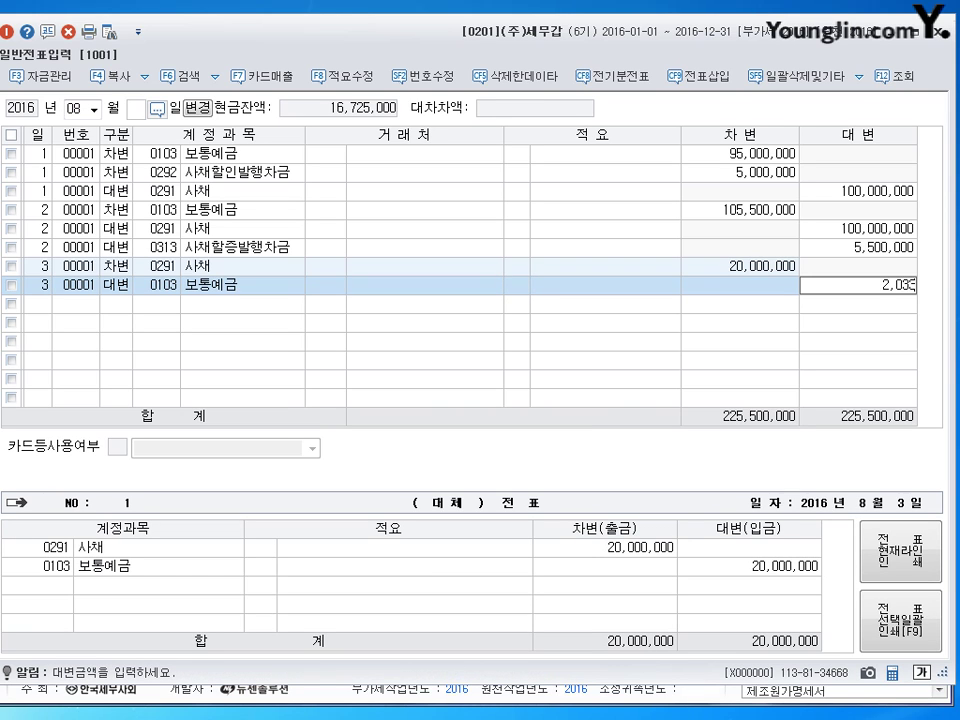
type("0,330,000")
key("Return")
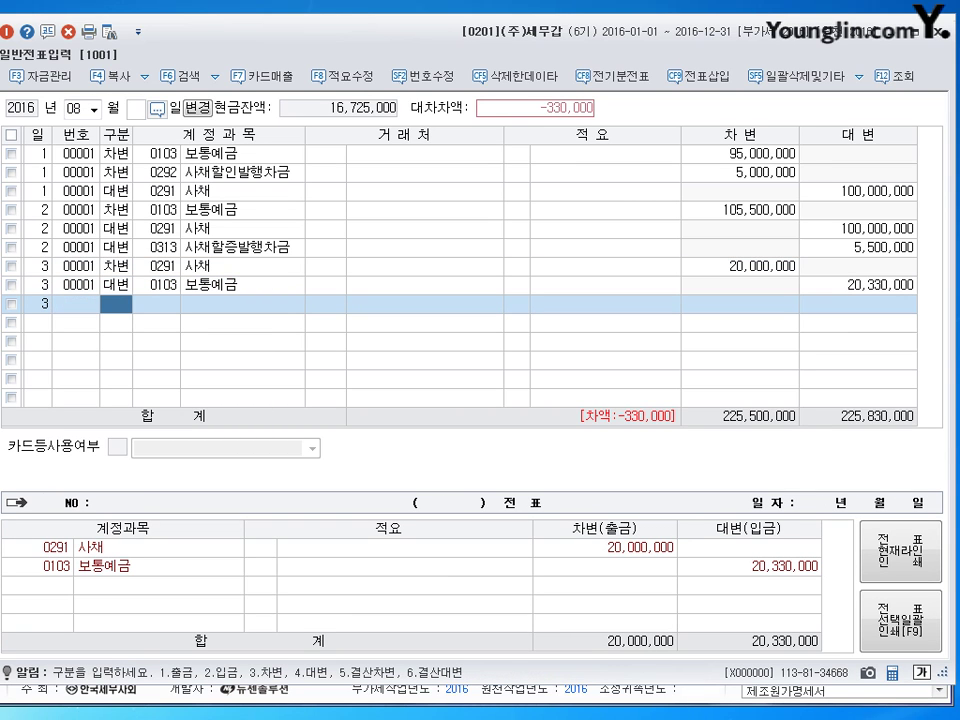
- Insert a 3 August debit line above the 보통예금 credit for account 968 사채상환손실 with the balancing amount of 330,000
left_click(116, 284)
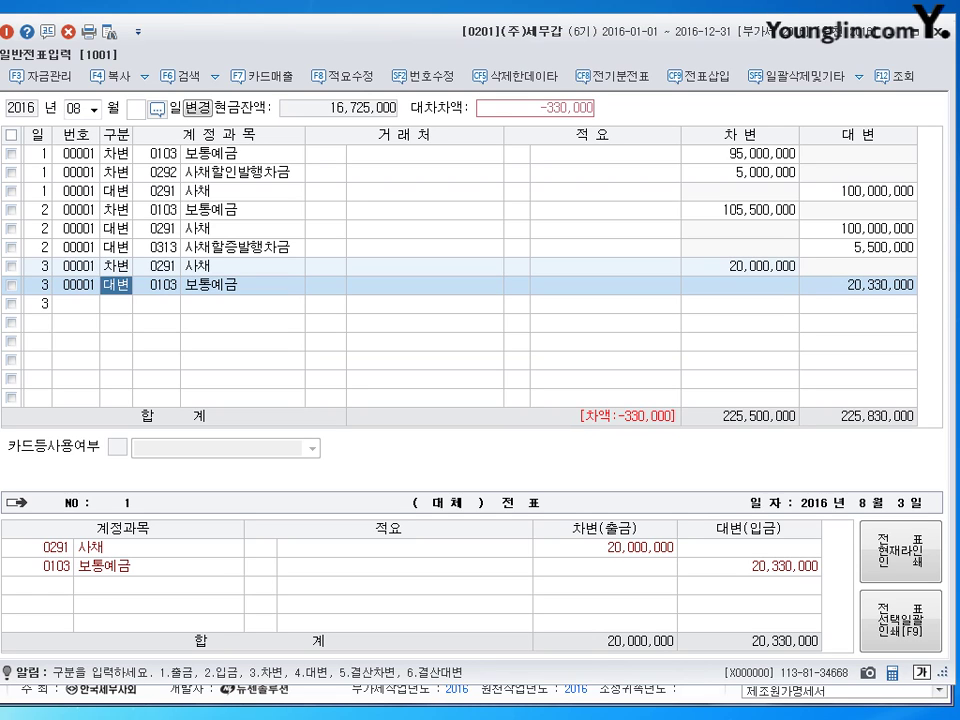
left_click(697, 76)
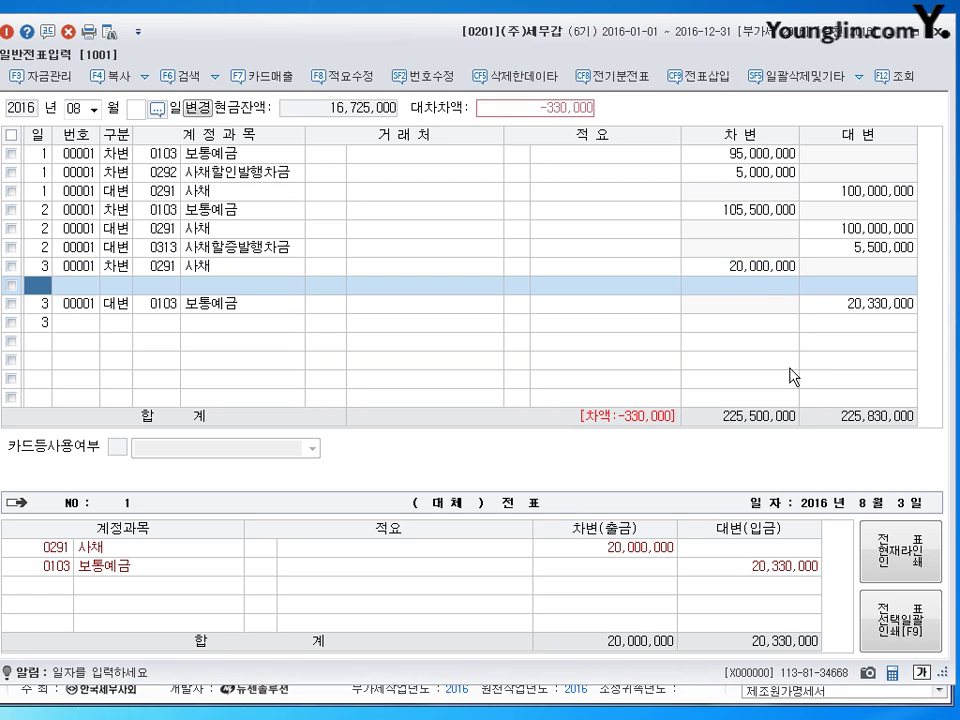
type("3")
key("Return")
type("3")
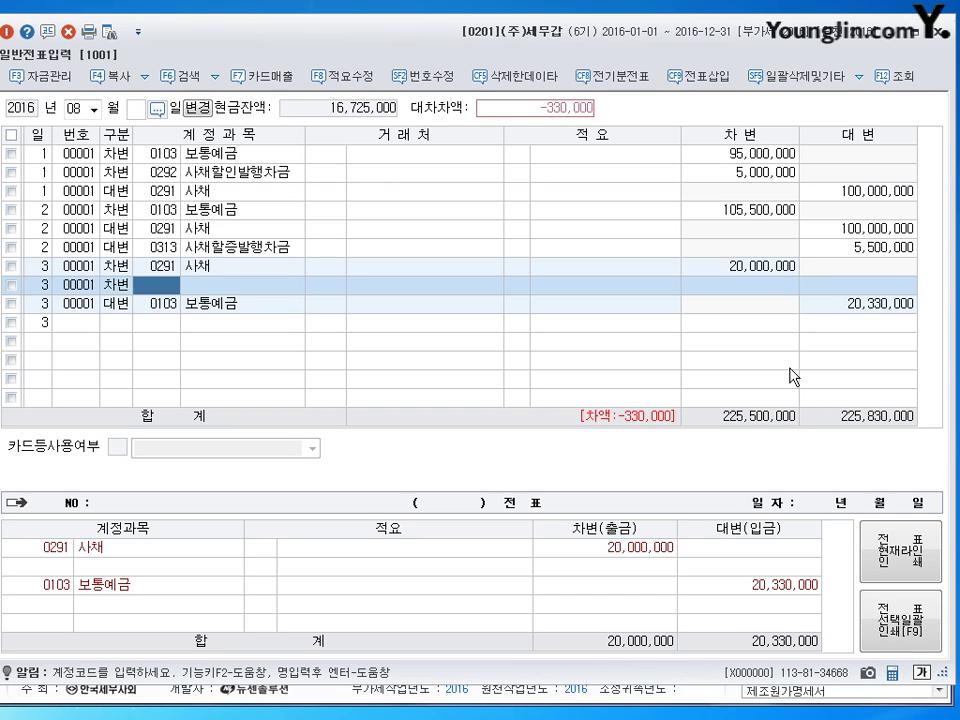
type("0968")
key("Return")
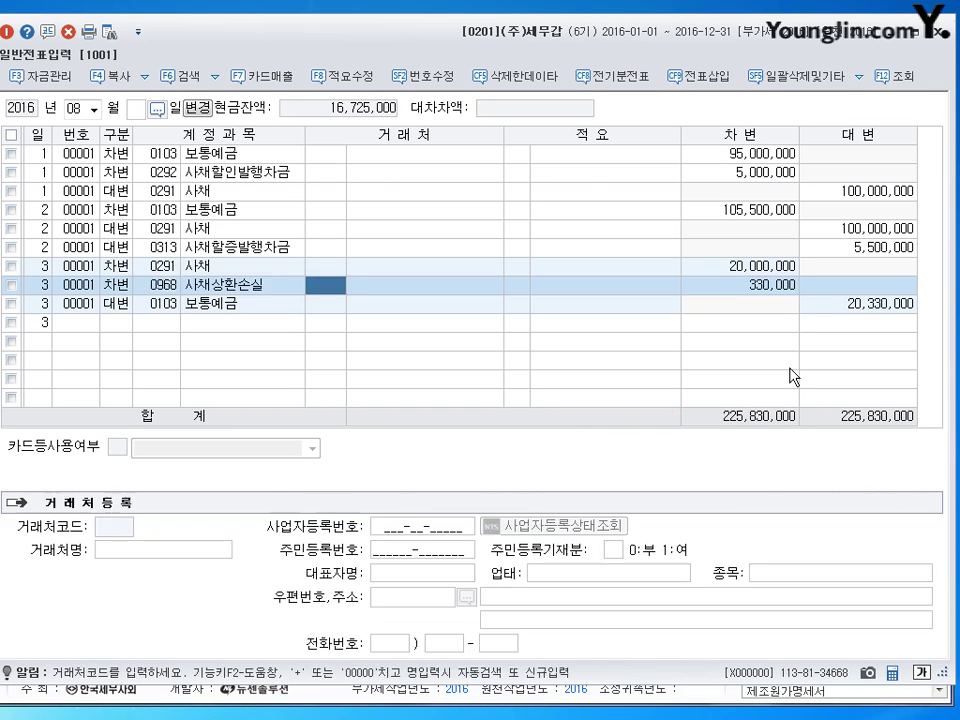
key("Down")
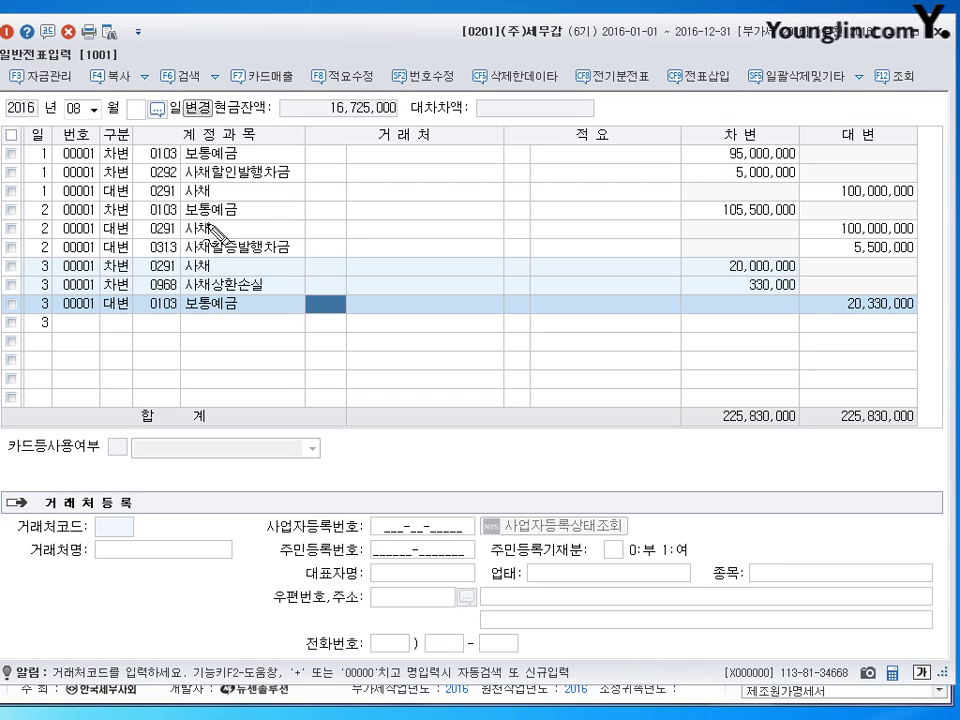
- Handwrite in red a redemption note comparing 장부금액 vs 상환금액, with numbered and underlined cases 만기 and 조기 beneath it
mouse_move(320, 238)
left_mouse_down()
mouse_move(352, 246)
mouse_move(335, 237)
mouse_move(386, 238)
mouse_move(411, 223)
mouse_move(435, 240)
mouse_move(432, 260)
left_mouse_up()
mouse_move(348, 262)
left_mouse_down()
mouse_move(368, 275)
mouse_move(385, 270)
mouse_move(396, 296)
mouse_move(437, 274)
mouse_move(450, 300)
mouse_move(542, 306)
mouse_move(654, 290)
mouse_move(680, 325)
left_mouse_up()
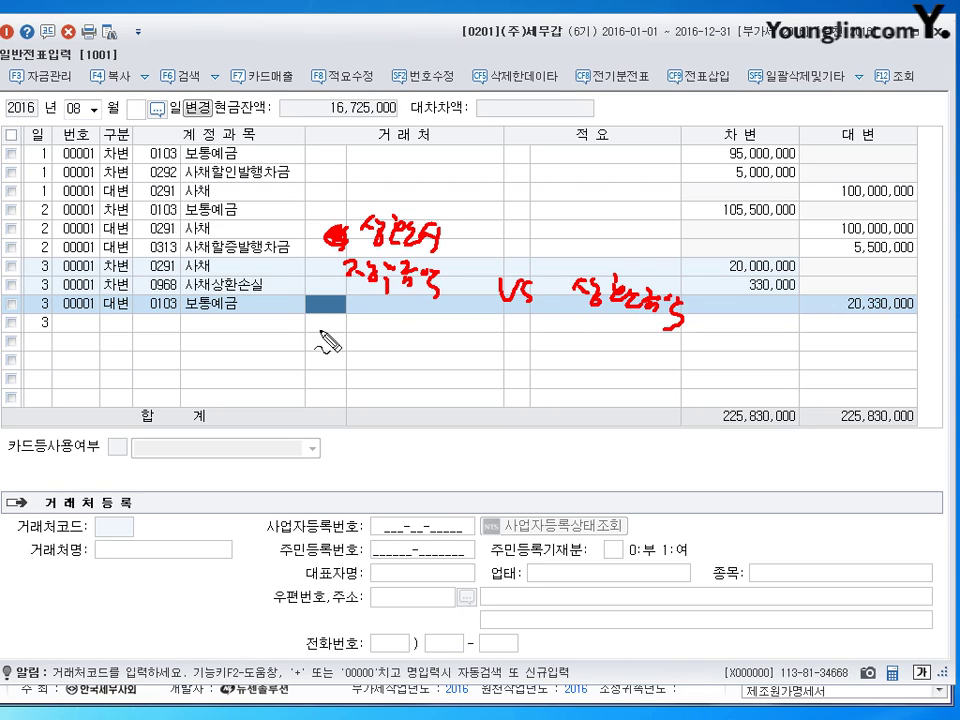
mouse_move(312, 330)
left_mouse_down()
mouse_move(285, 340)
mouse_move(318, 322)
mouse_move(352, 332)
mouse_move(380, 368)
mouse_move(288, 398)
mouse_move(332, 390)
mouse_move(371, 399)
mouse_move(390, 372)
left_mouse_up()
left_click_drag(332, 422, 390, 418)
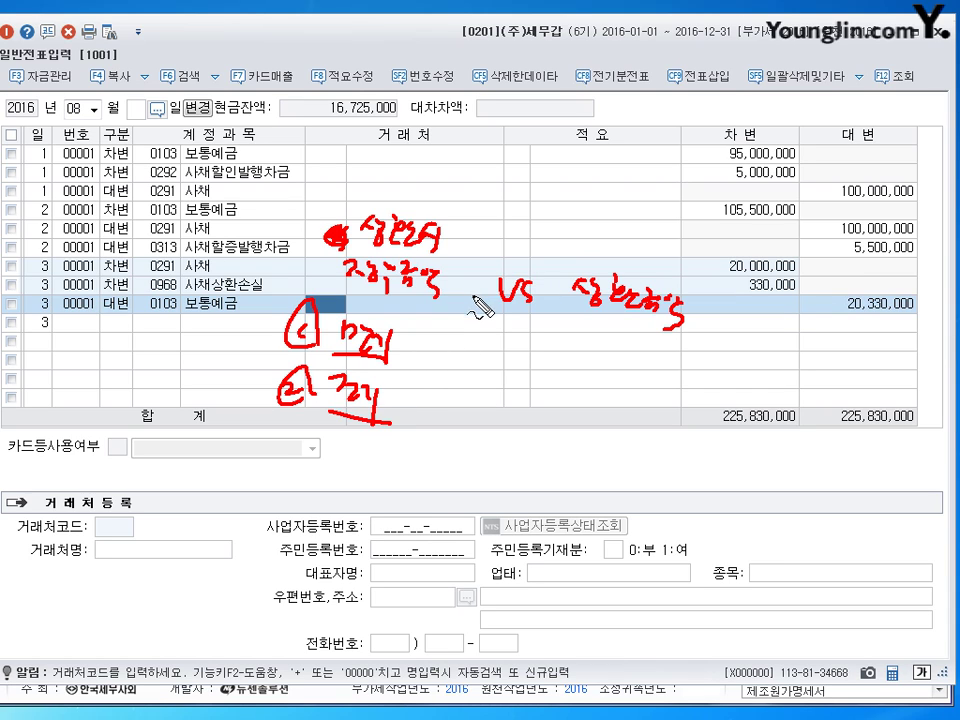
- Handwrite the entry 사채 xxx / 현금 xxx beside the 만기 case and add a colon after the 조기 case
left_click(418, 345)
left_click(418, 355)
mouse_move(440, 342)
left_mouse_down()
mouse_move(452, 356)
mouse_move(552, 367)
left_mouse_up()
mouse_move(600, 368)
left_mouse_down()
mouse_move(590, 384)
mouse_move(645, 386)
mouse_move(643, 396)
mouse_move(715, 416)
left_mouse_up()
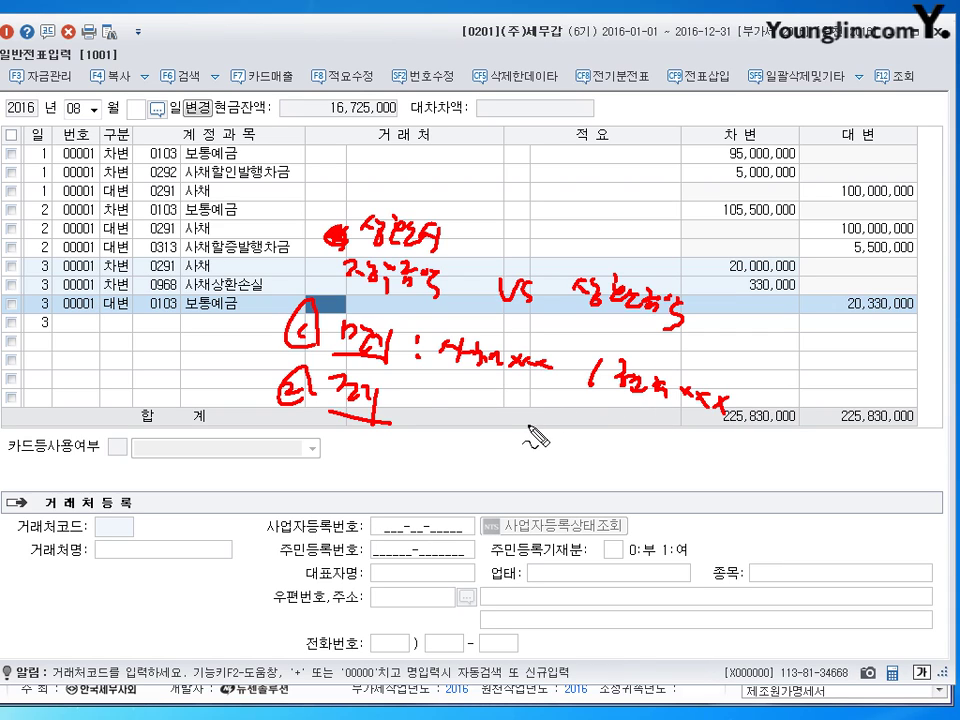
left_click(403, 393)
left_click(404, 412)
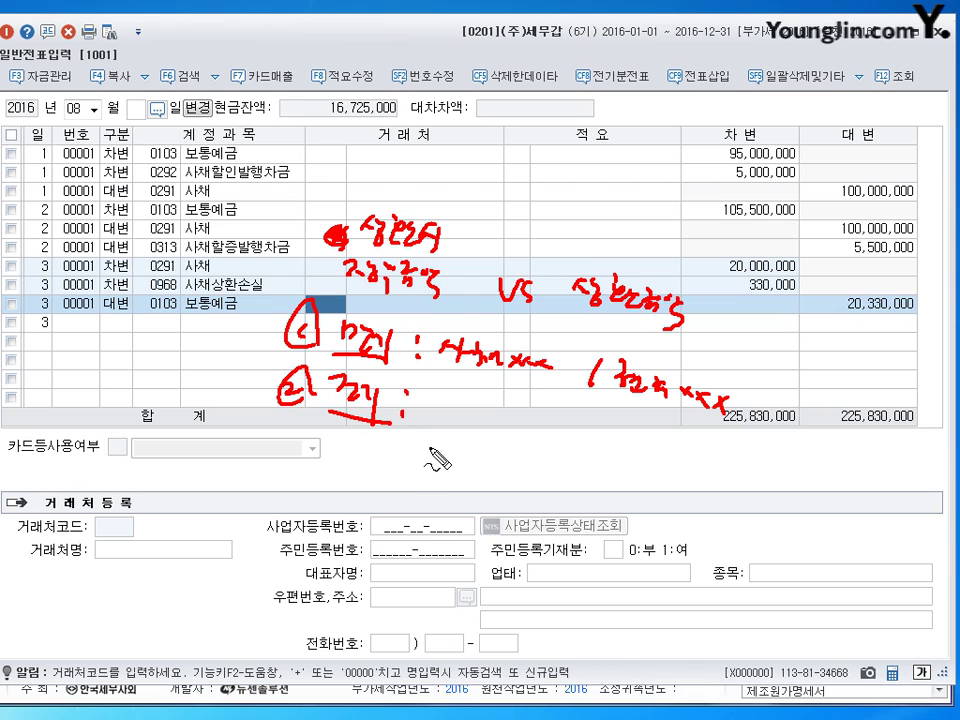
- Bracket and underline 장부금액 and 상환금액 with the label 차액, and note 액면금액 under both sides of the maturity entry
mouse_move(465, 227)
left_mouse_down()
mouse_move(456, 260)
mouse_move(566, 231)
mouse_move(576, 290)
left_mouse_up()
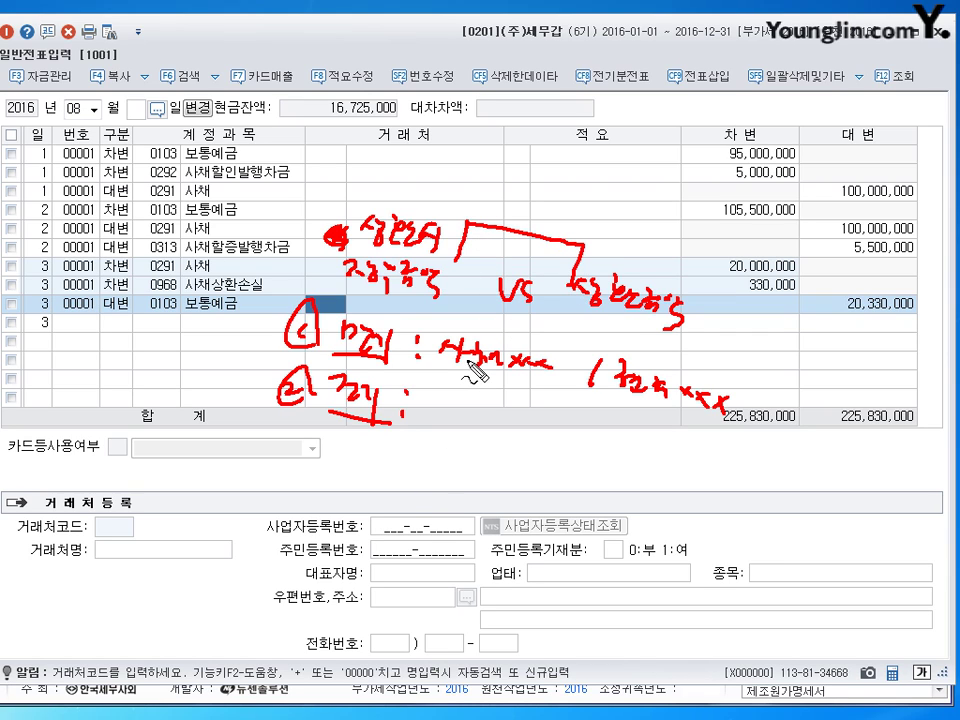
mouse_move(509, 163)
left_mouse_down()
mouse_move(511, 188)
mouse_move(553, 198)
mouse_move(540, 243)
left_mouse_up()
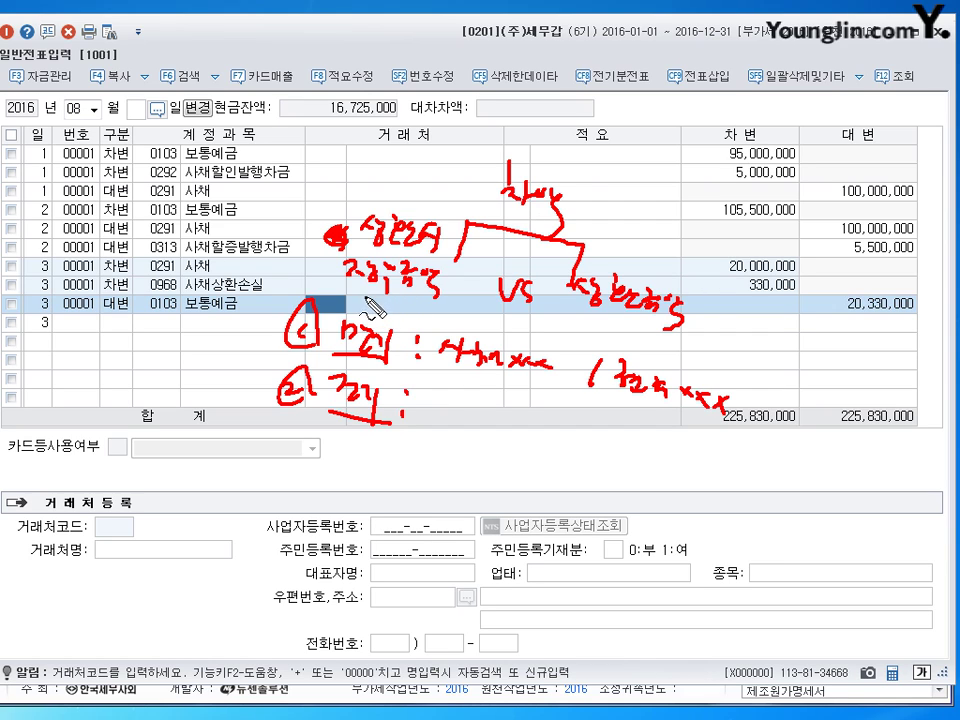
left_click_drag(361, 297, 391, 290)
left_click_drag(585, 313, 681, 328)
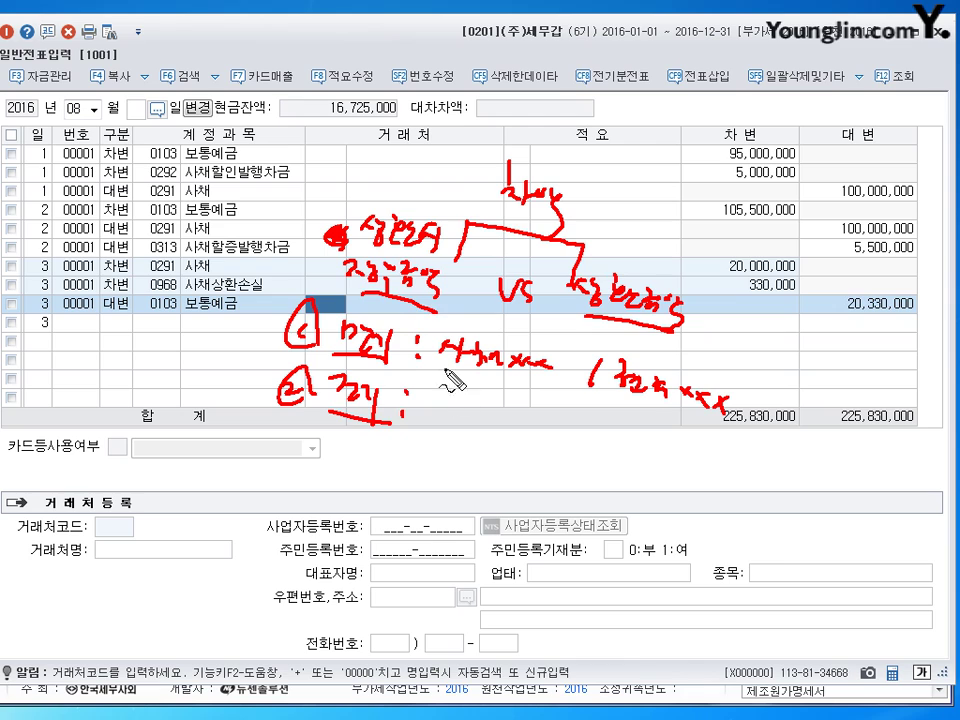
left_click_drag(441, 368, 519, 404)
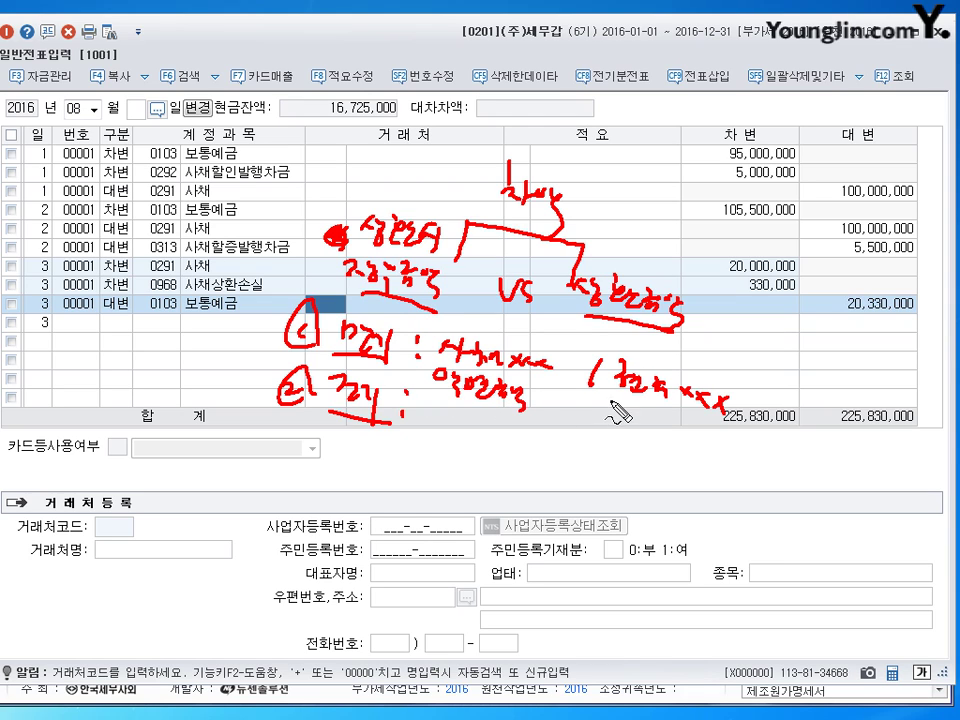
mouse_move(610, 402)
left_mouse_down()
mouse_move(626, 418)
mouse_move(664, 416)
mouse_move(675, 444)
left_mouse_up()
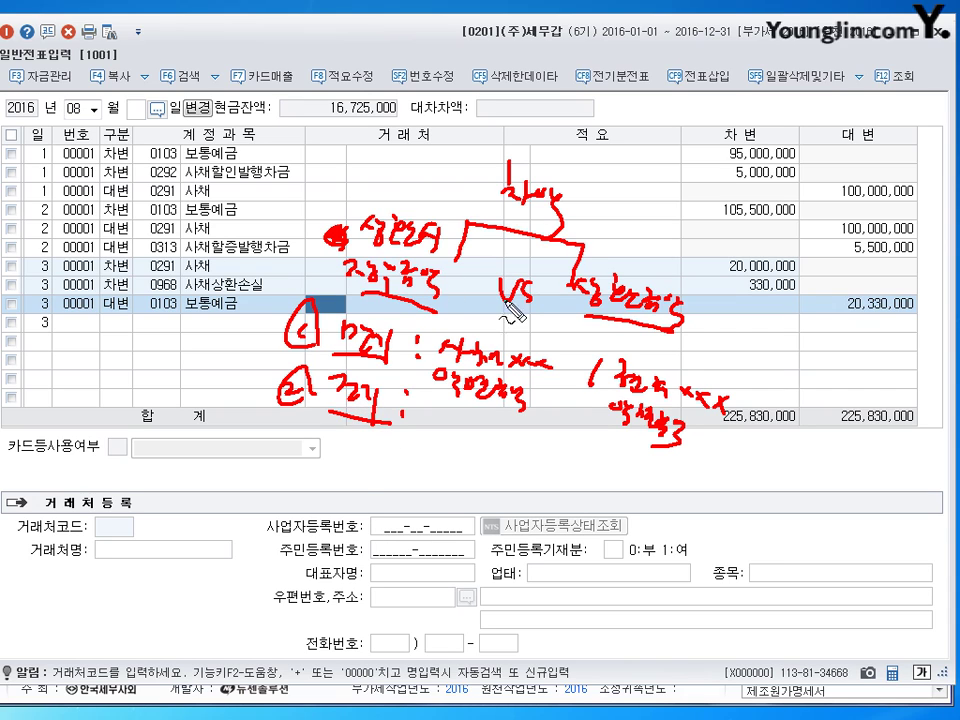
- Handwrite the 장부금액 build-up under the 조기 case: 사채 xxx, (-) 사채할인발행차금, (+) 할증발행차금, ruled off to 장부금액
mouse_move(330, 270)
left_mouse_down()
mouse_move(321, 456)
mouse_move(350, 465)
mouse_move(340, 458)
mouse_move(390, 455)
mouse_move(395, 487)
mouse_move(410, 486)
left_mouse_up()
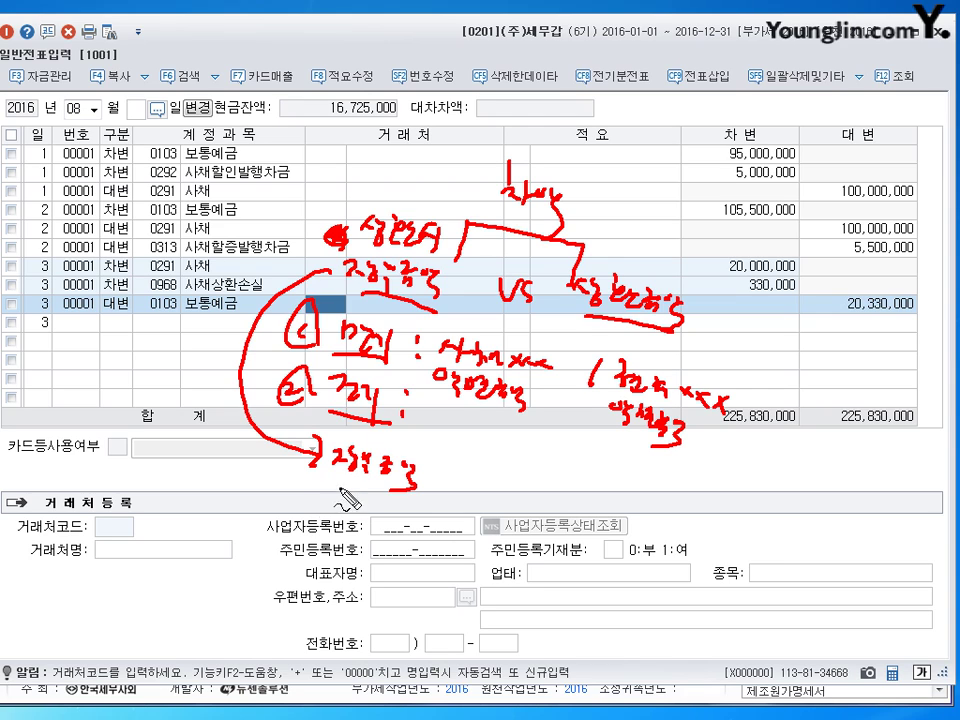
mouse_move(325, 494)
left_mouse_down()
mouse_move(349, 515)
mouse_move(380, 522)
mouse_move(450, 534)
mouse_move(460, 522)
left_mouse_up()
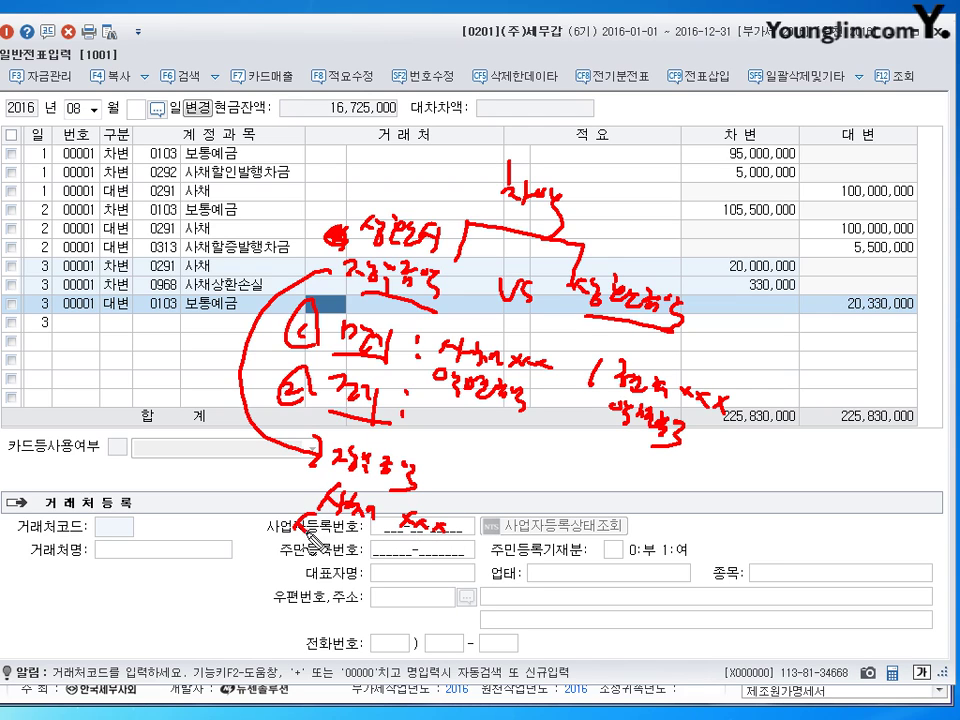
mouse_move(321, 522)
left_mouse_down()
mouse_move(385, 553)
mouse_move(480, 566)
left_mouse_up()
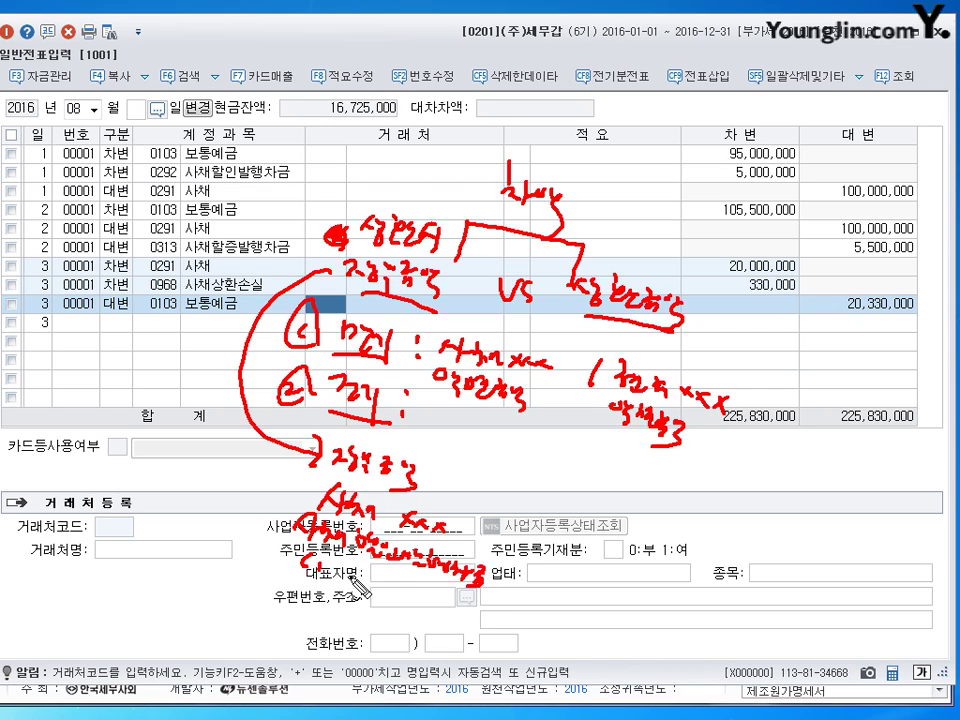
mouse_move(368, 580)
left_mouse_down()
mouse_move(410, 600)
mouse_move(422, 620)
mouse_move(438, 605)
left_mouse_up()
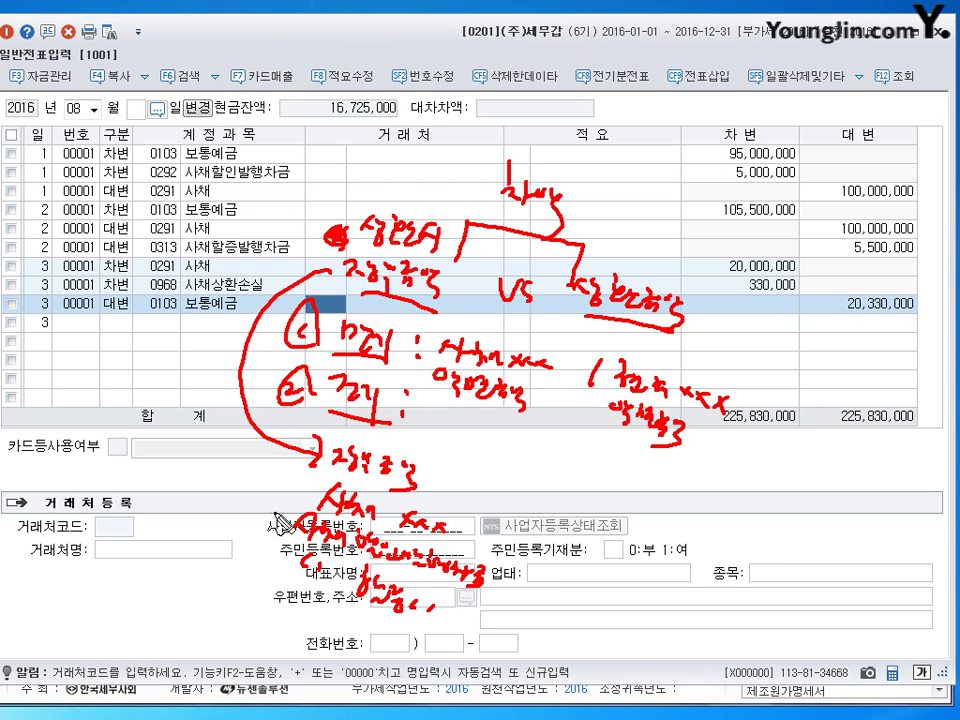
mouse_move(252, 497)
left_mouse_down()
mouse_move(250, 515)
mouse_move(262, 505)
mouse_move(265, 513)
mouse_move(240, 555)
mouse_move(263, 556)
left_mouse_up()
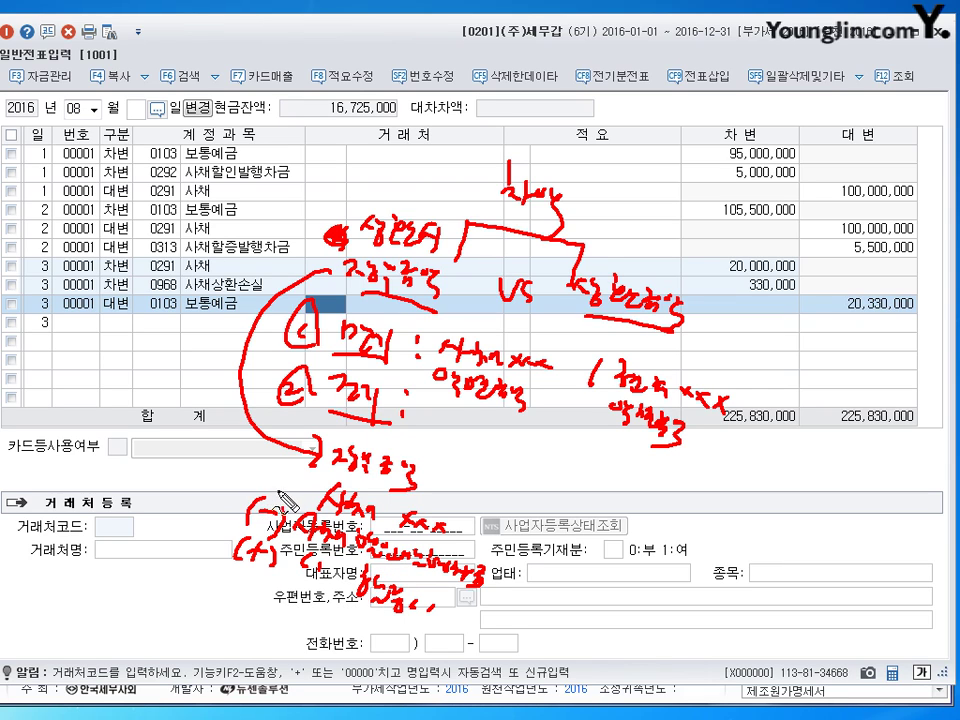
left_click_drag(231, 601, 340, 599)
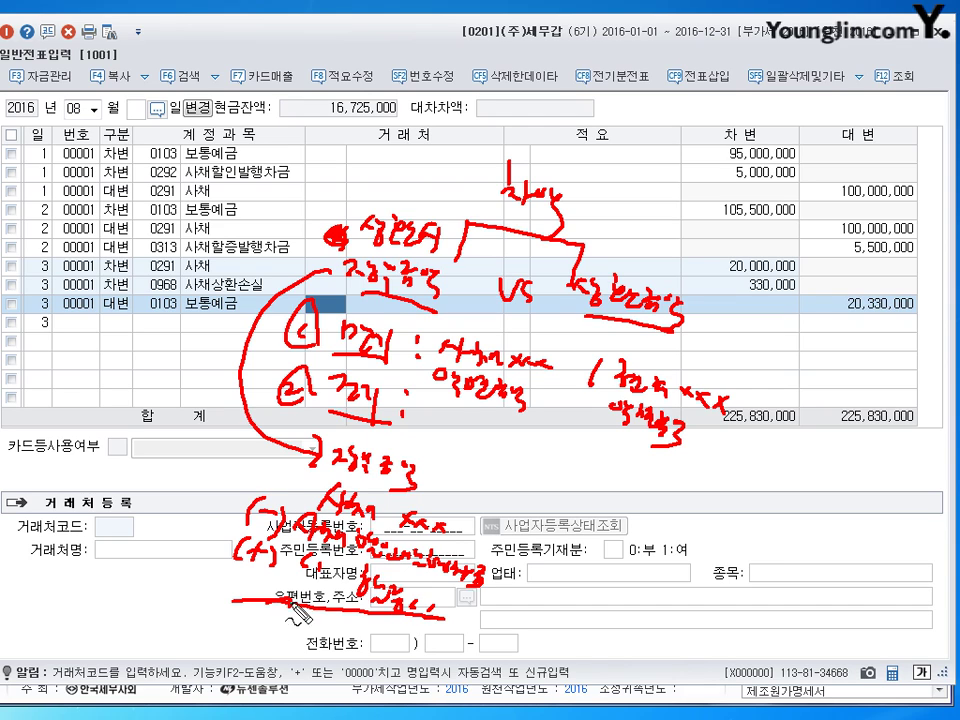
left_click_drag(276, 603, 372, 640)
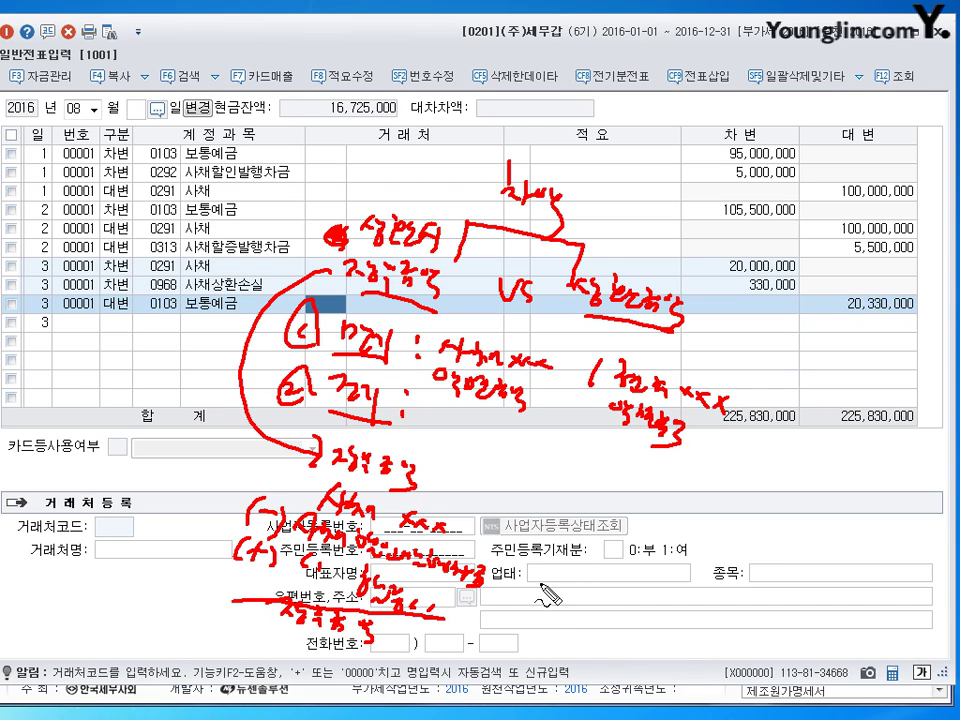
- Handwrite 상환금액 beside the build-up, and circle the 3 August 사채 20,000,000 and 보통예금 20,330,000 amounts with outward arrows
mouse_move(620, 508)
left_mouse_down()
mouse_move(612, 517)
mouse_move(678, 526)
mouse_move(680, 552)
left_mouse_up()
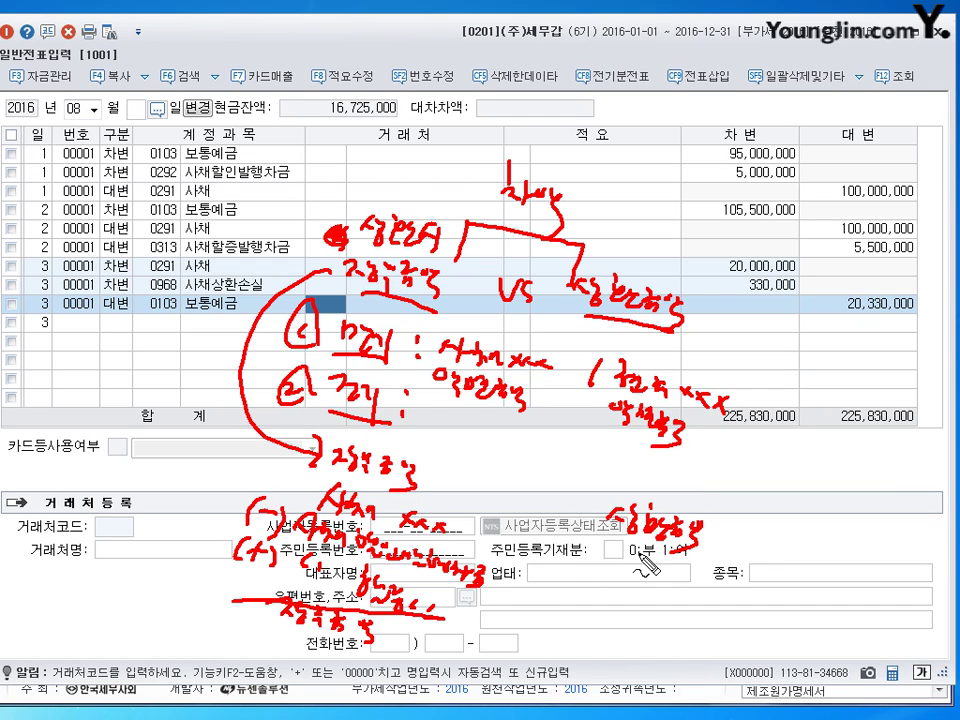
mouse_move(507, 577)
left_mouse_down()
mouse_move(520, 566)
mouse_move(486, 612)
left_mouse_up()
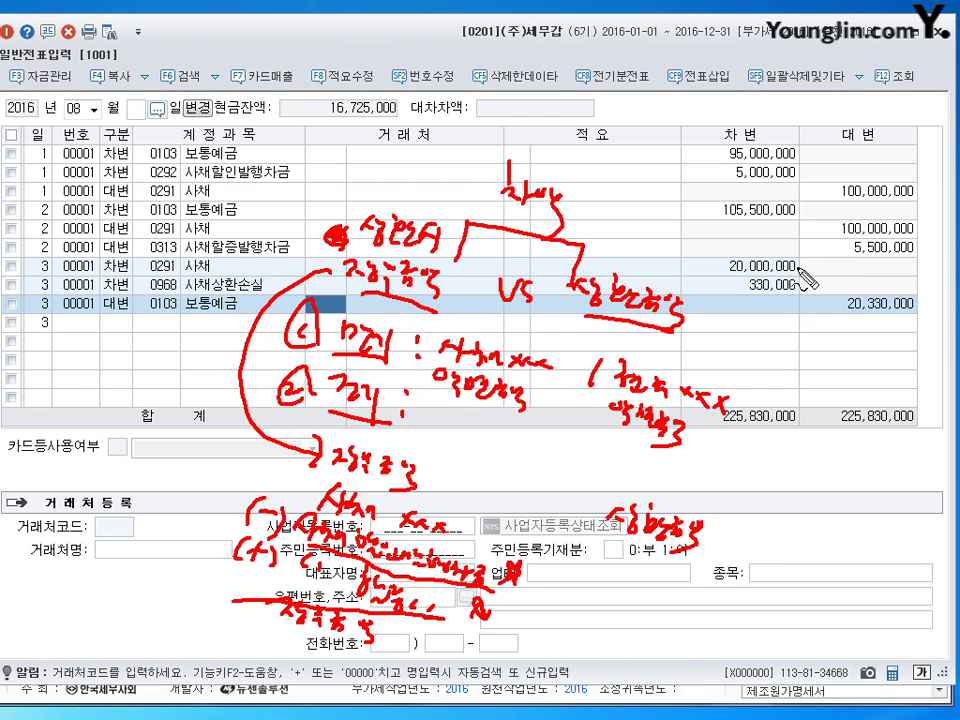
mouse_move(800, 266)
left_mouse_down()
mouse_move(792, 253)
mouse_move(740, 254)
mouse_move(724, 272)
mouse_move(800, 263)
left_mouse_up()
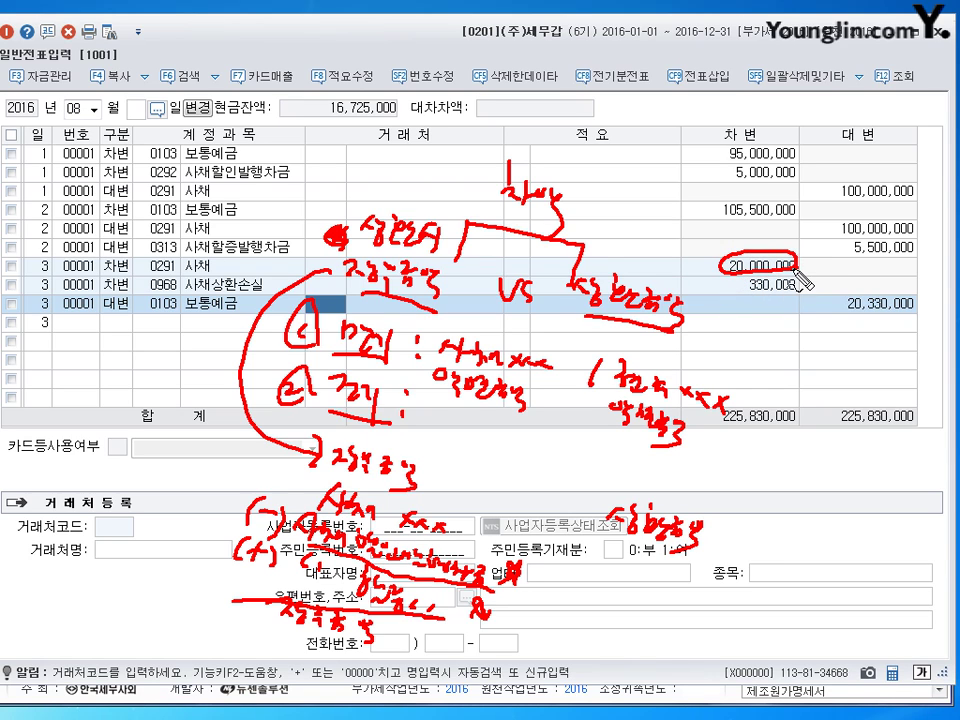
left_click_drag(690, 258, 676, 266)
left_click_drag(676, 266, 735, 266)
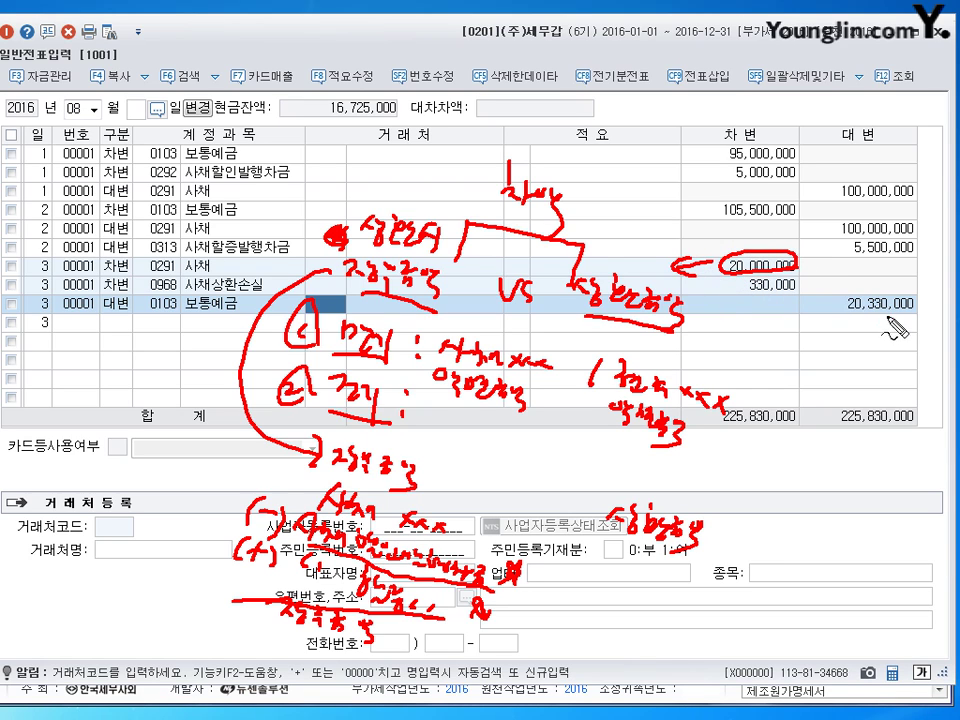
left_click_drag(885, 288, 892, 296)
left_click_drag(838, 338, 890, 338)
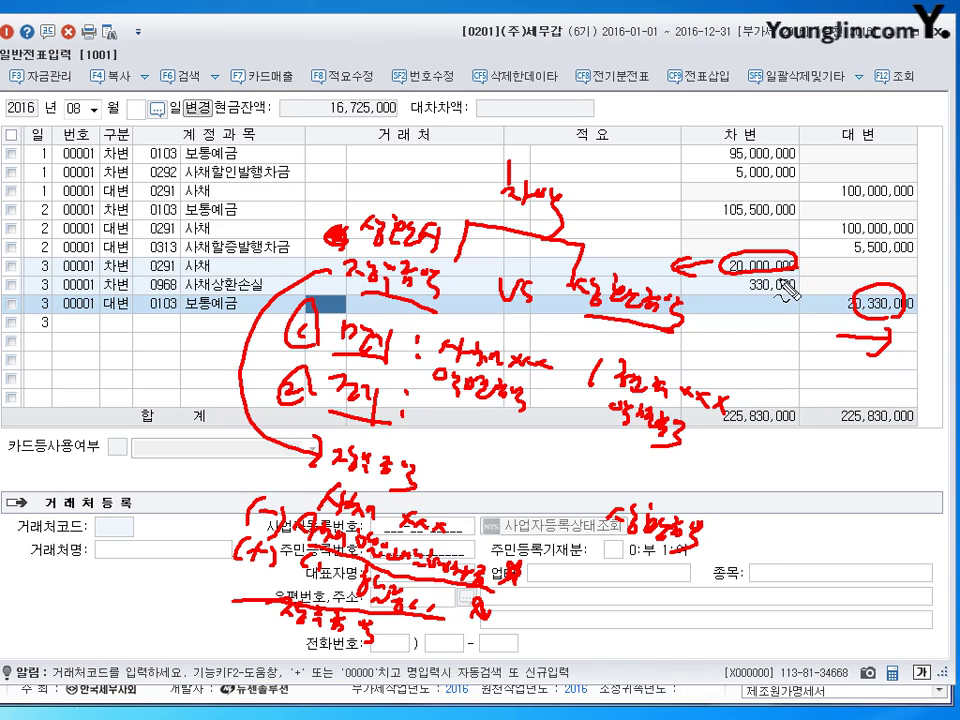
left_click_drag(808, 262, 808, 298)
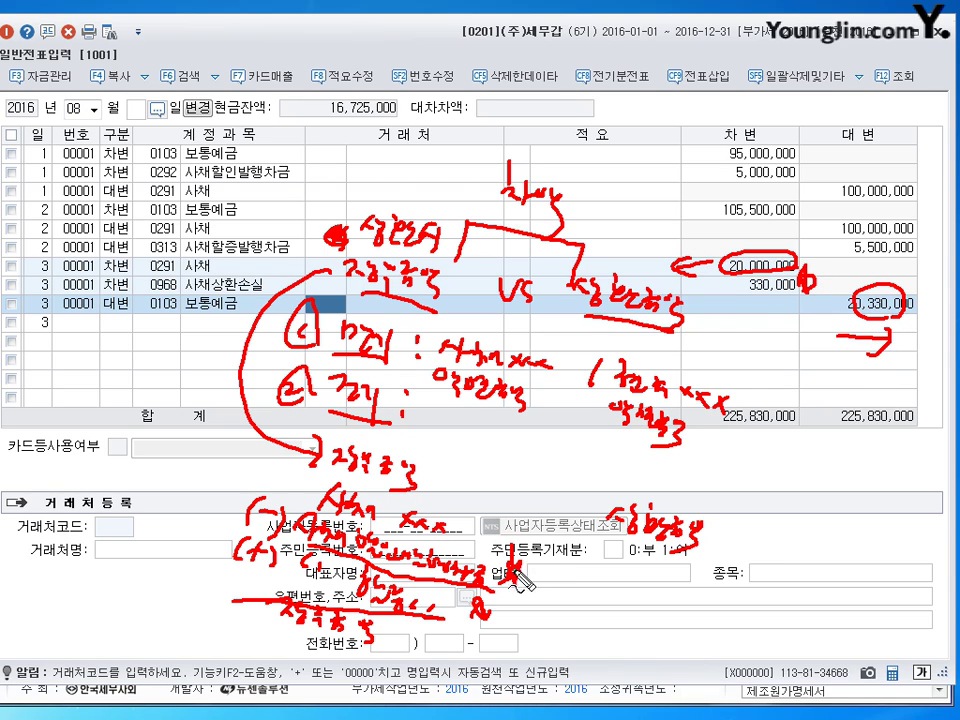
- Point arrows at the discount and premium rows with the note 제거, and erase all the red handwriting
left_click_drag(520, 572, 479, 610)
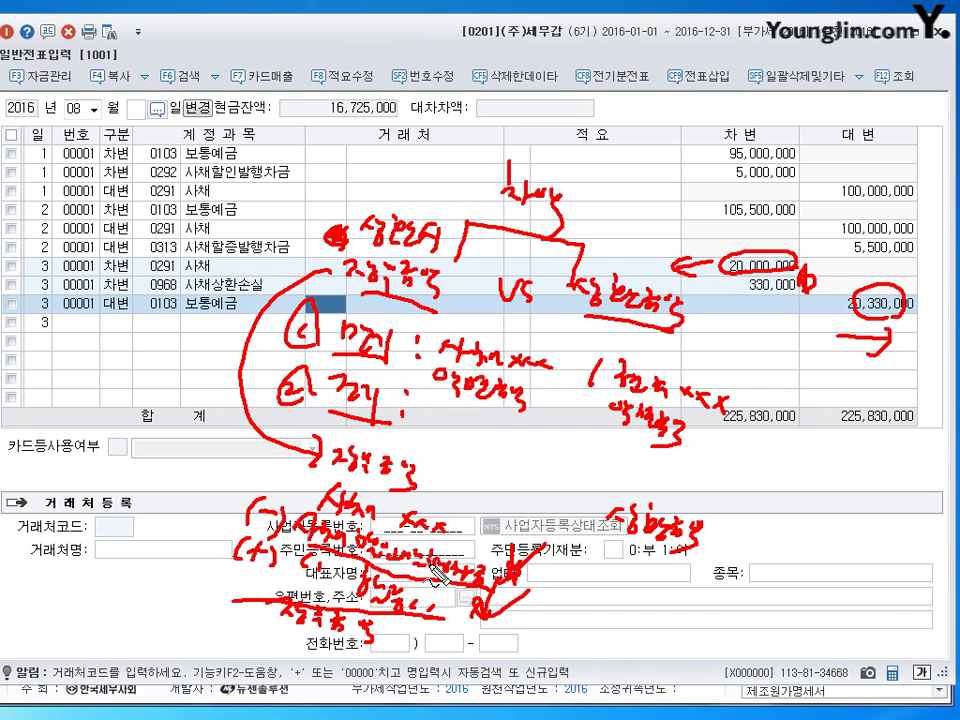
mouse_move(548, 574)
left_mouse_down()
mouse_move(578, 600)
mouse_move(604, 602)
left_mouse_up()
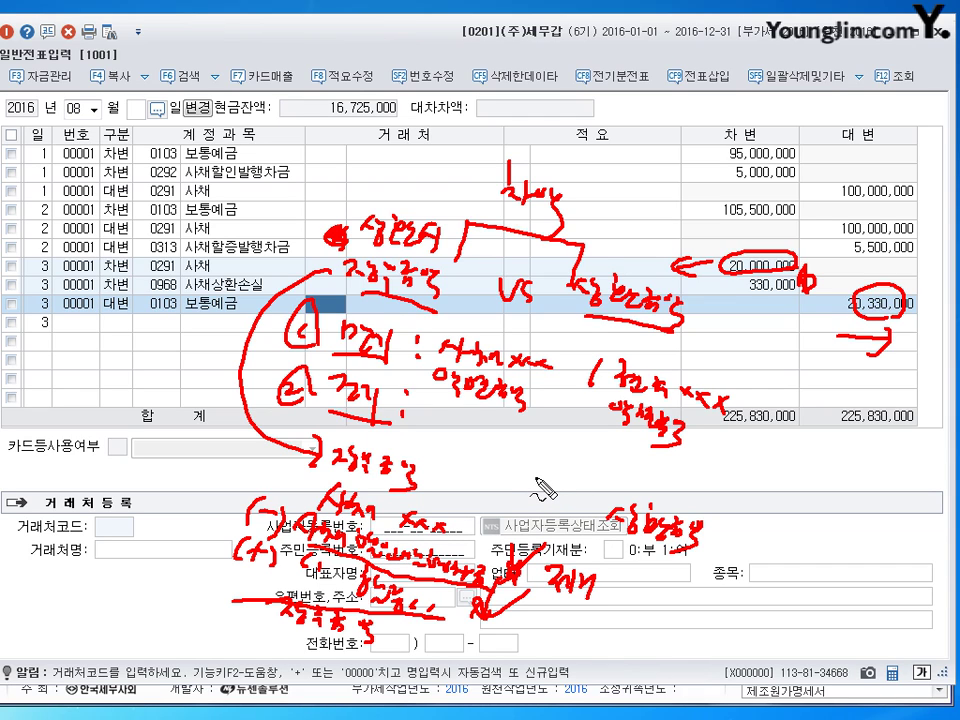
key("Escape")
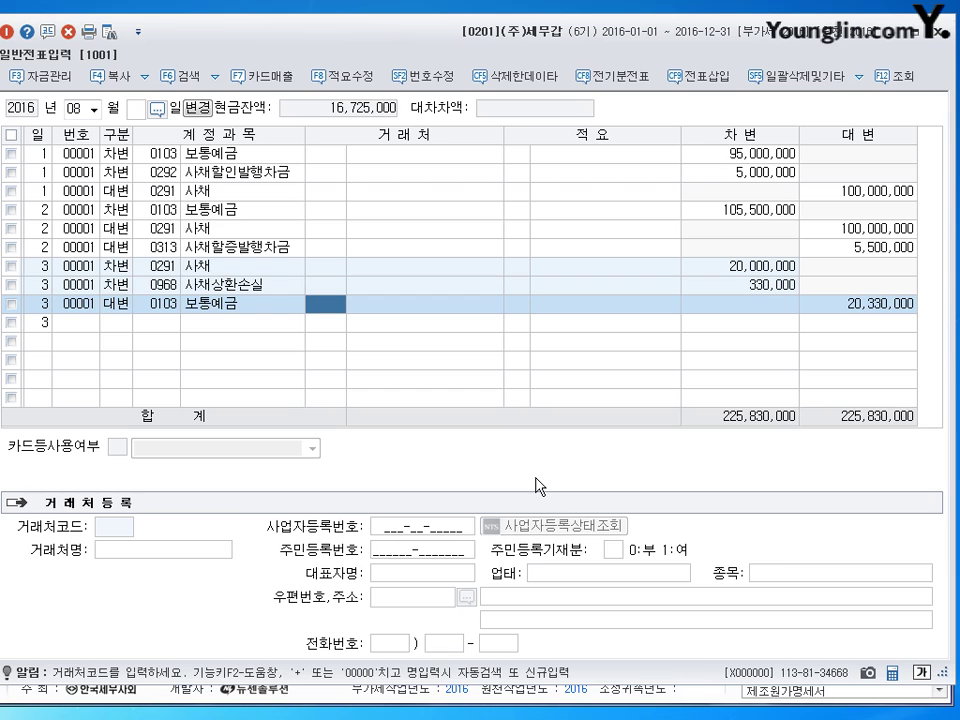
- Start a new debit line dated 4 August below the 3 August voucher
key("Return")
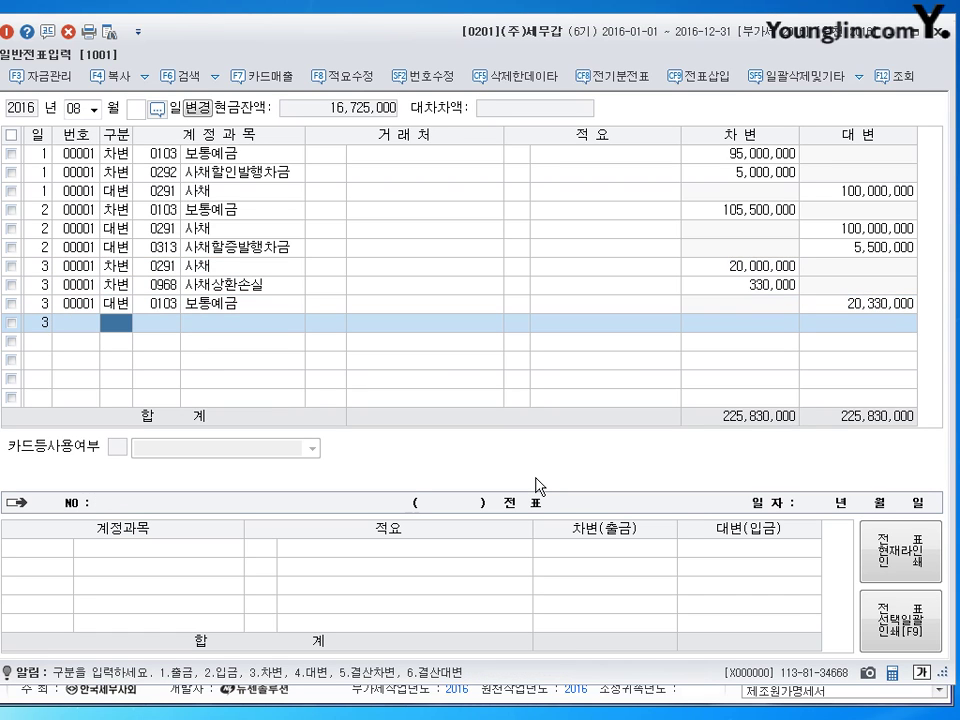
key("Left")
type("4")
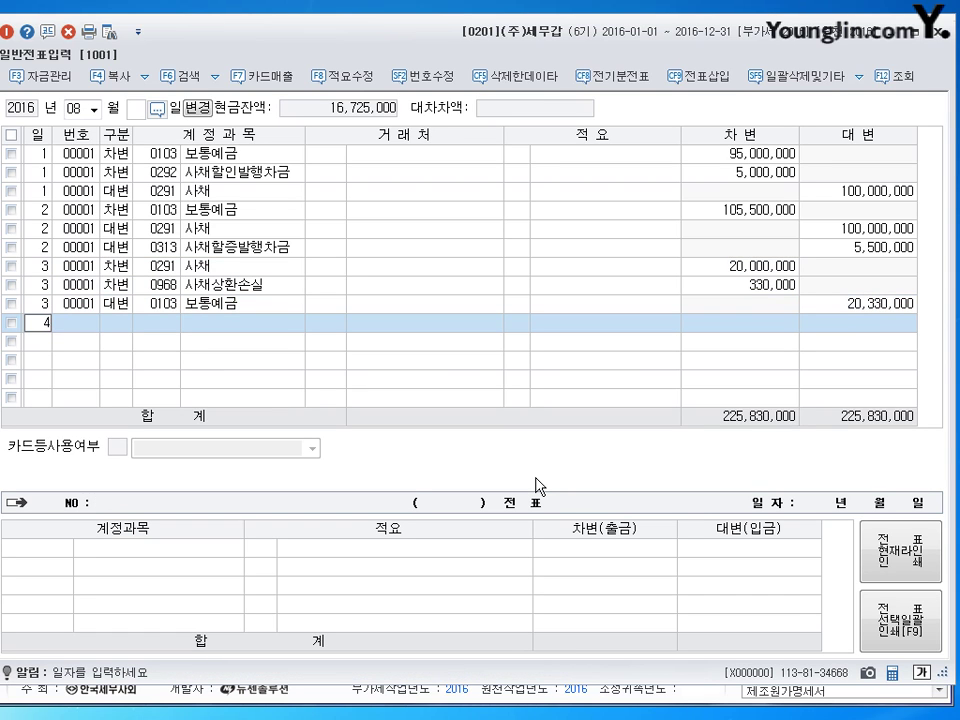
key("Return")
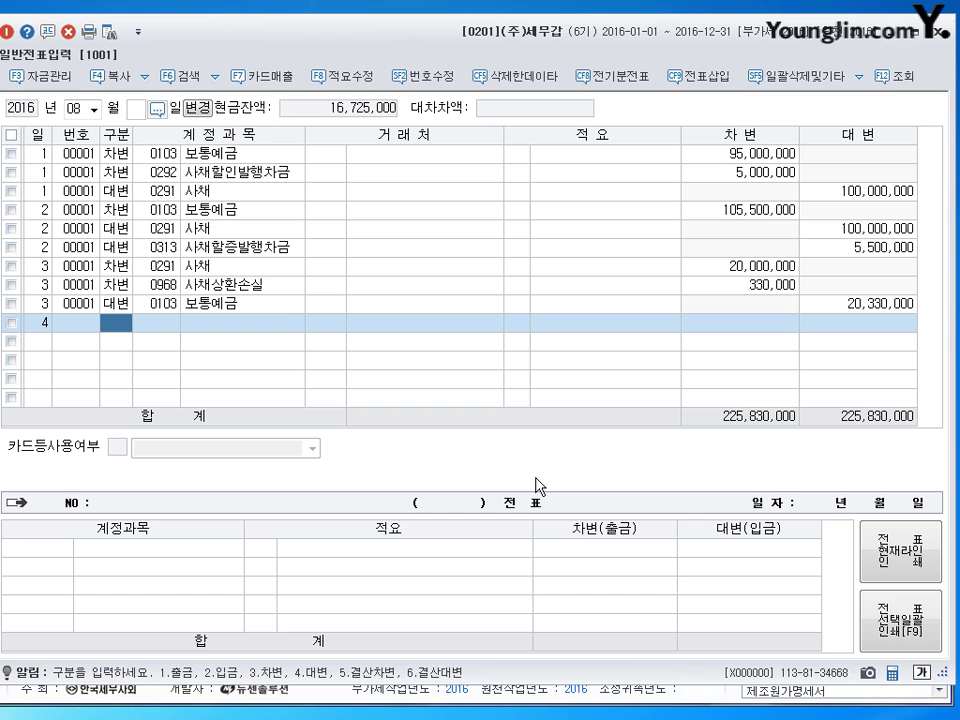
type("3")
key("Return")
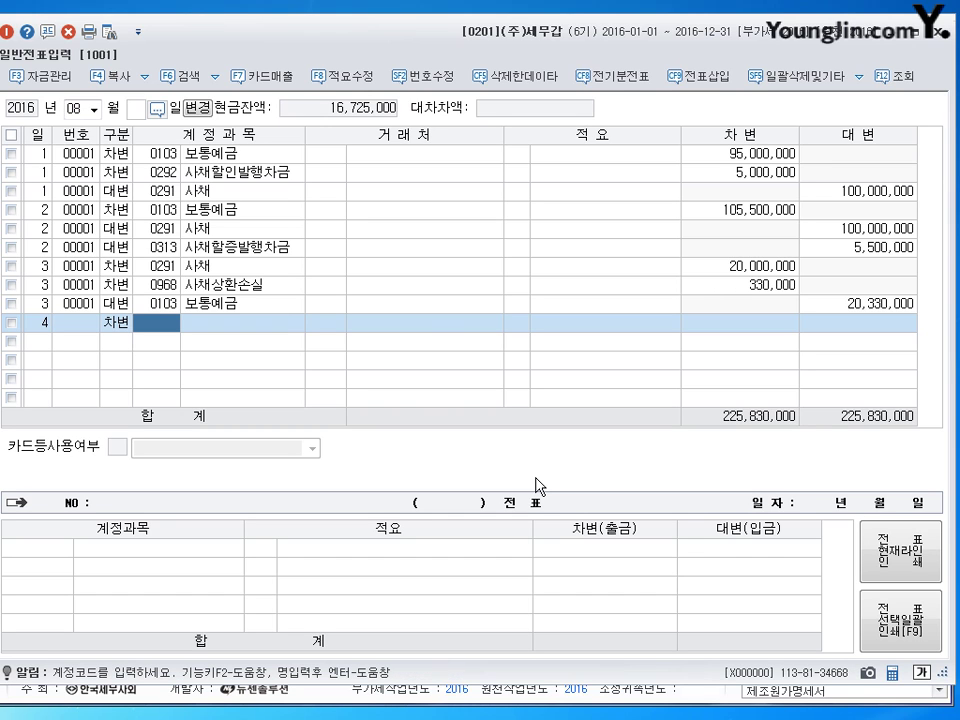
type("296")
key("Return")
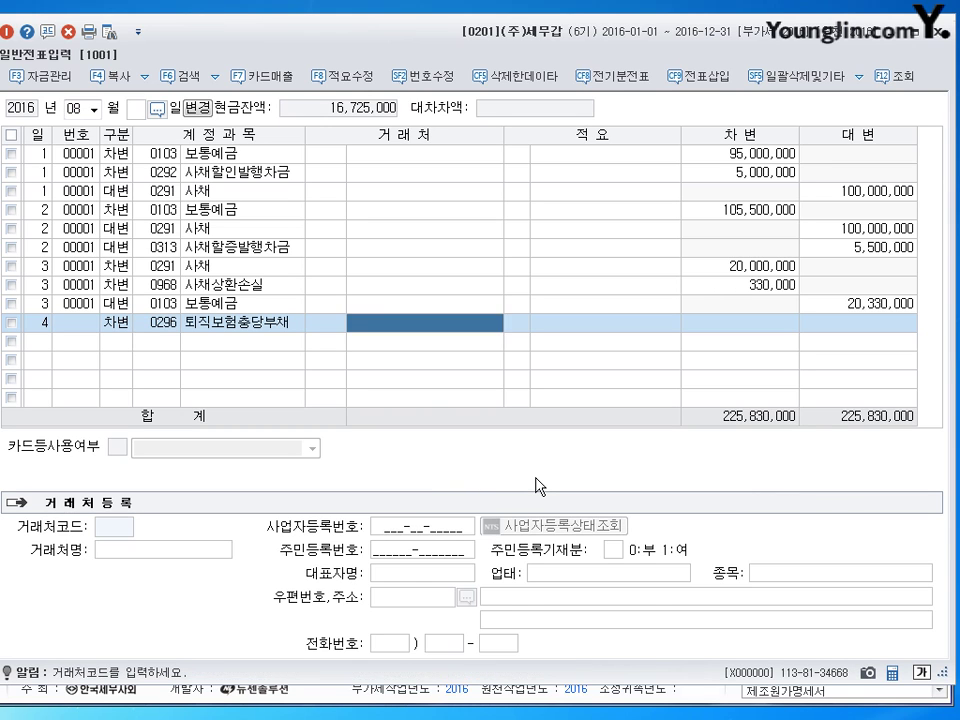
key("Left")
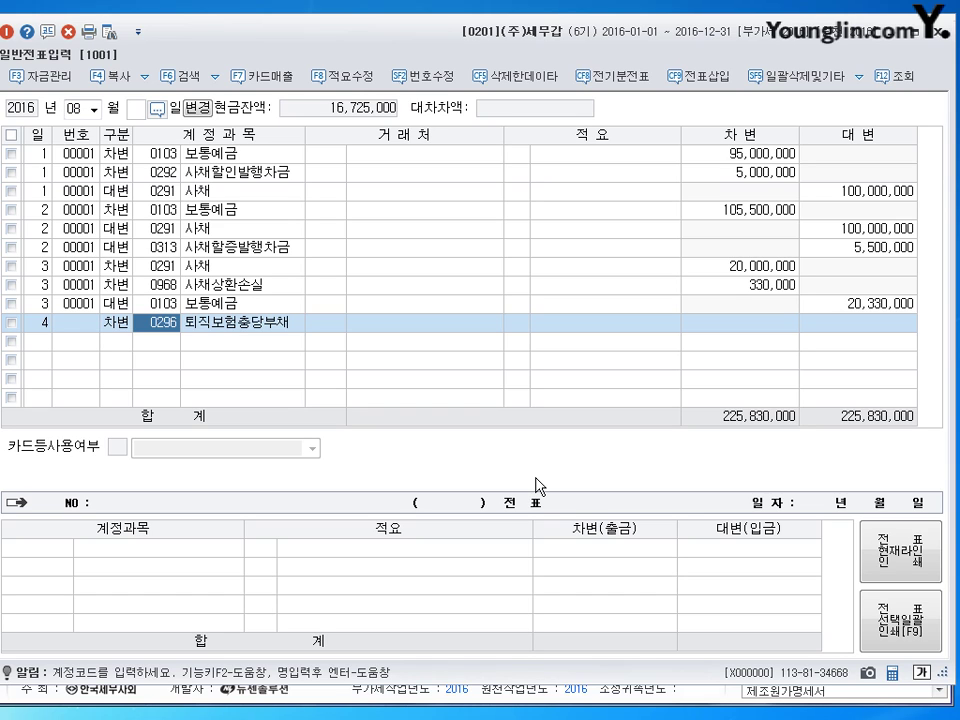
- Assign account 295 퇴직급여충당부채 to the 4 August debit line with an amount of 4,000,000
type("295")
key("Return")
key("Return")
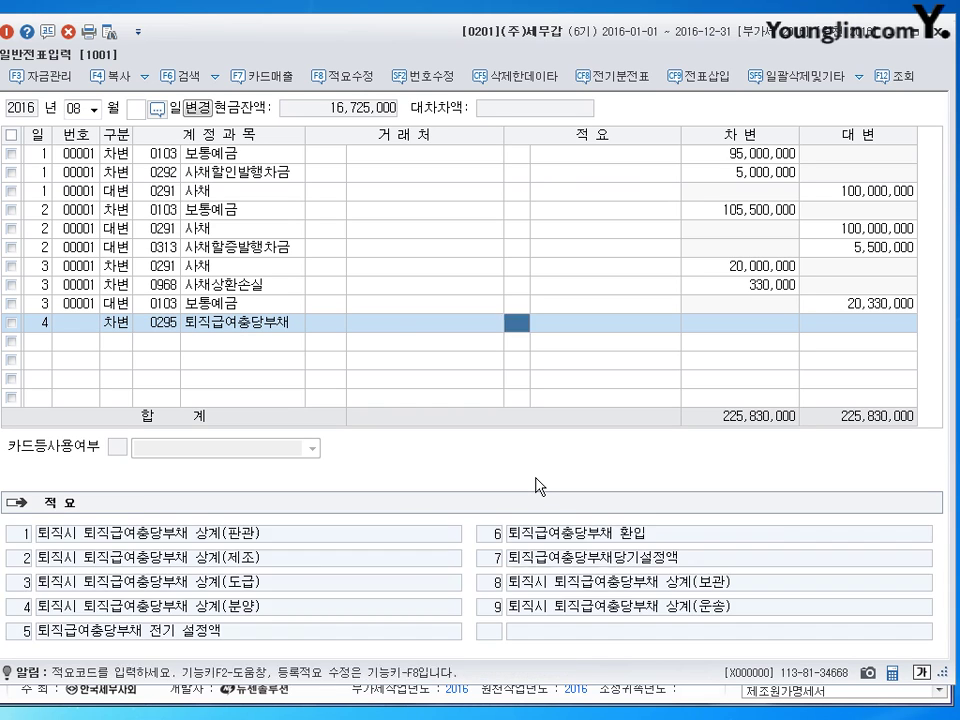
key("Return")
type("4000000")
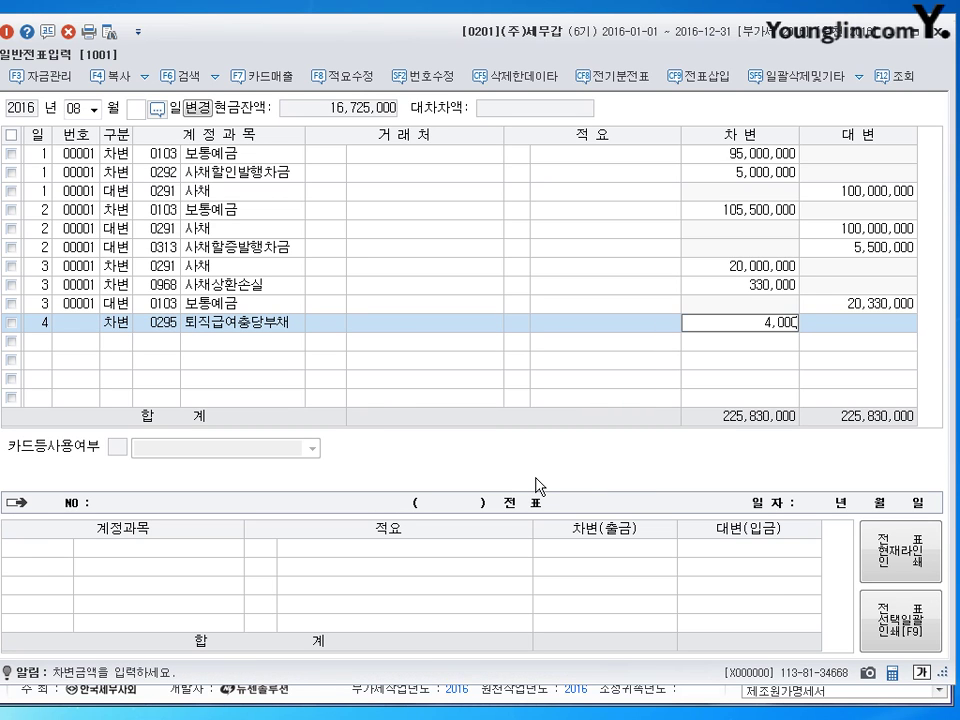
key("Return")
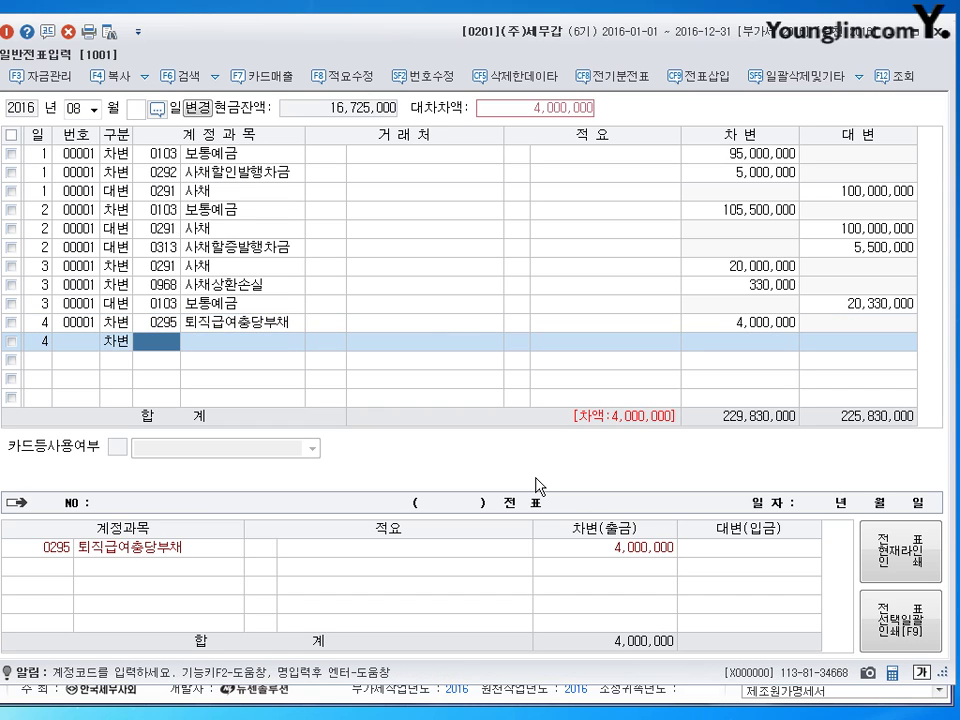
- Add a second 4 August debit line for account 508 퇴직급여 with an amount of 2,000,000
type("5")
key("BackSpace")
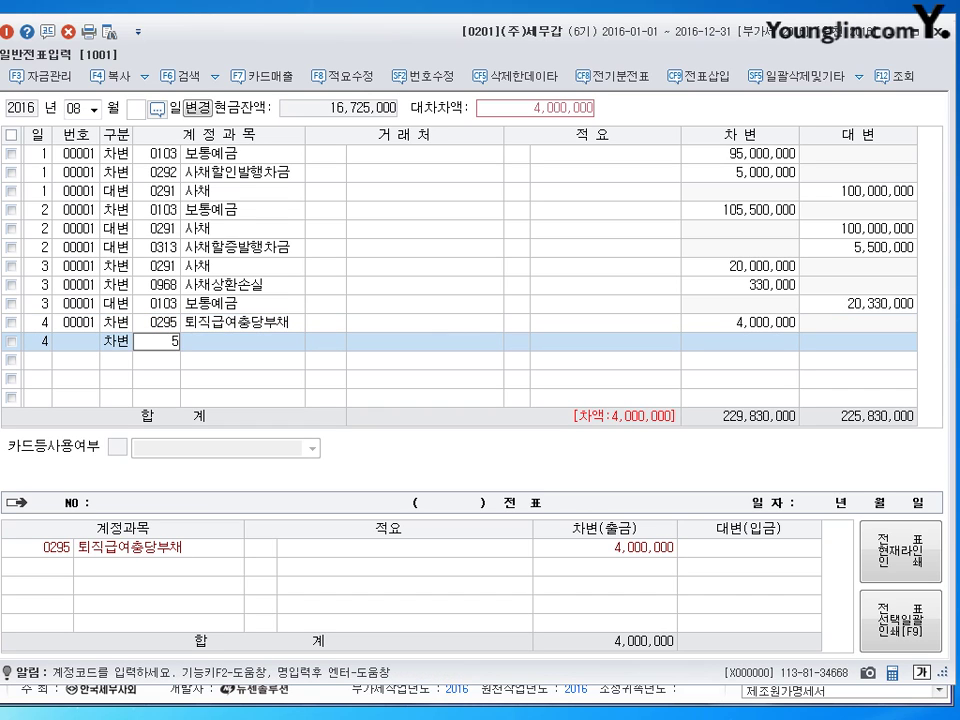
type("08")
key("Return")
key("Return")
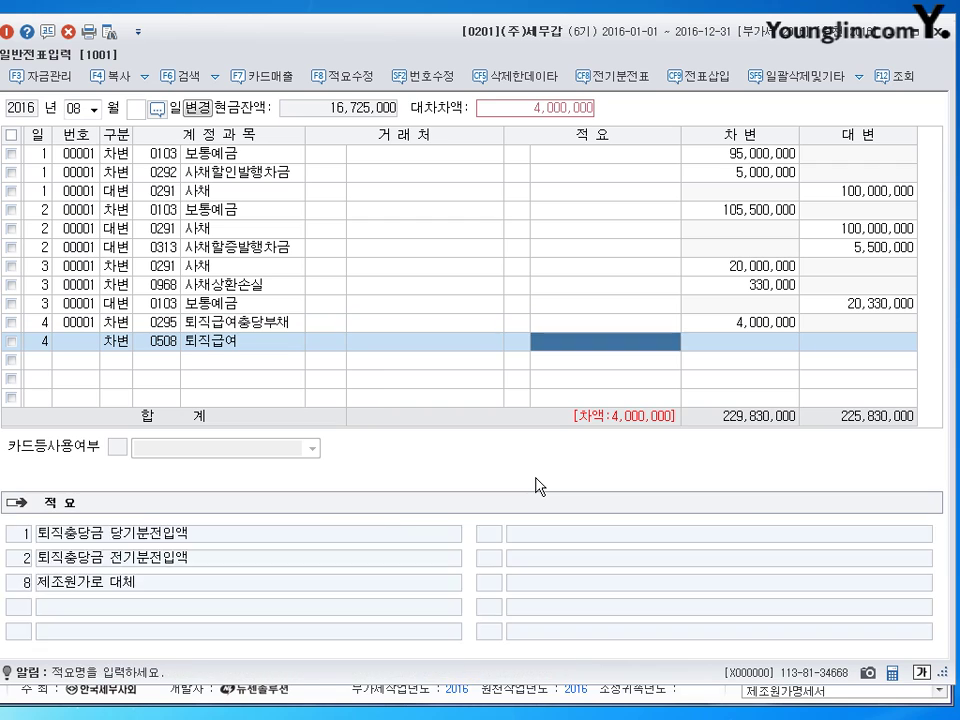
key("Return")
type("2")
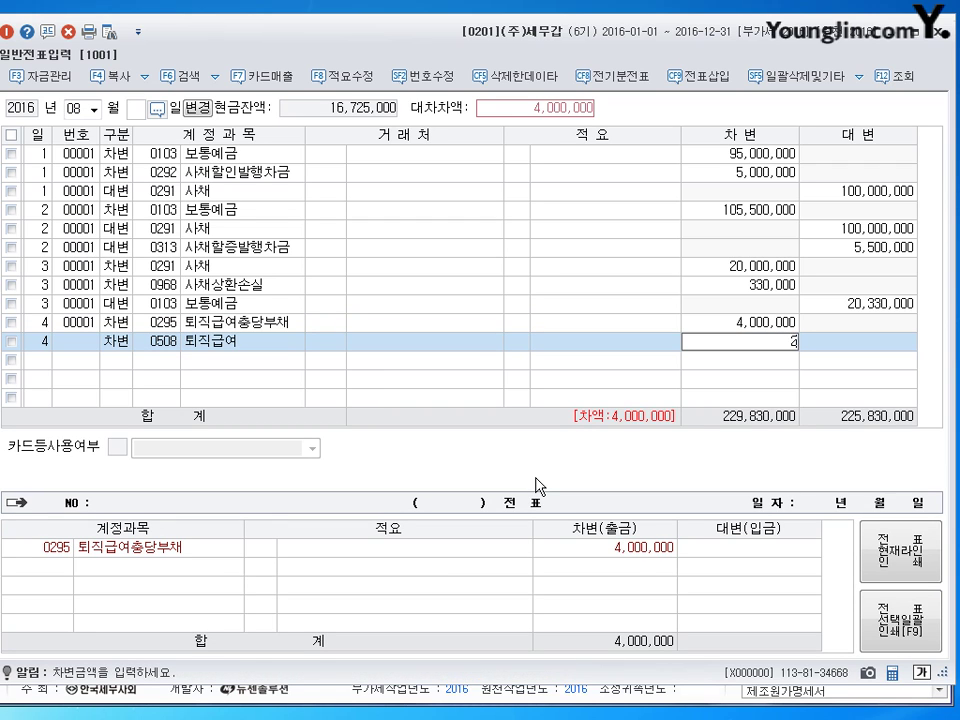
type(",000,000")
key("Return")
- Add a 4 August credit line for account 254 예수금 and set its amount to 110,000
type("4254")
key("Return")
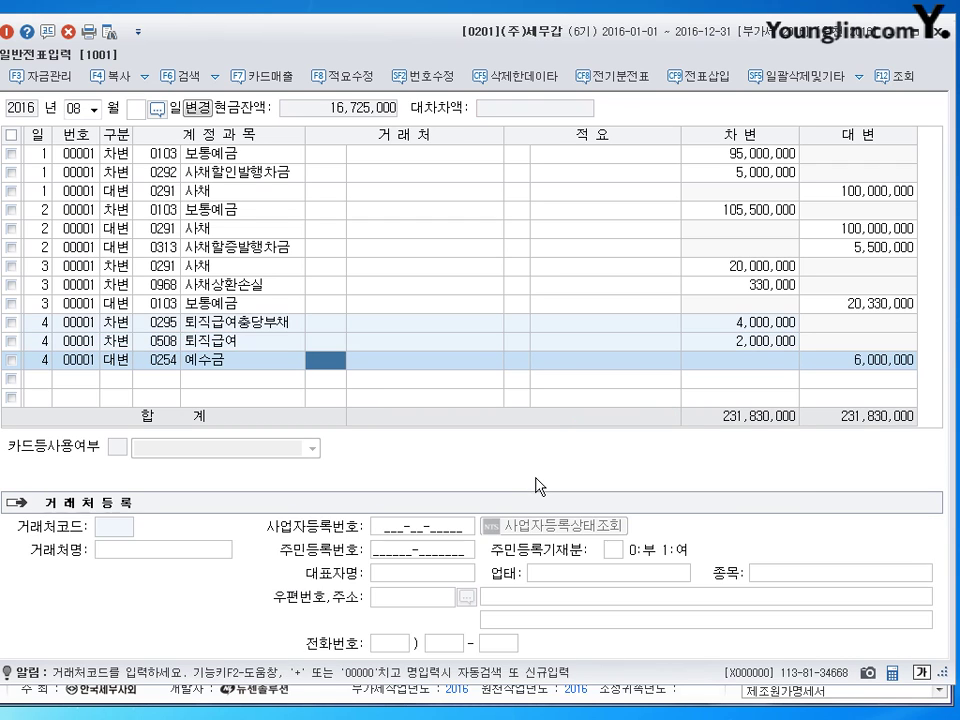
key("Return")
key("Return")
key("Return")
type("110000")
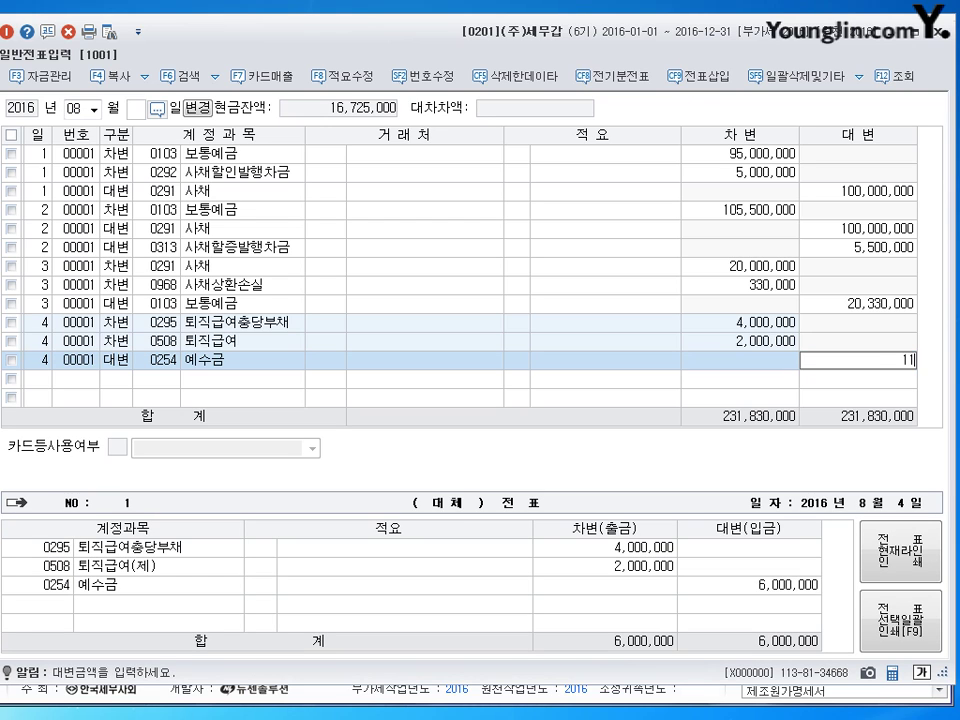
key("Return")
- Add a 4 August credit line for account 103 보통예금 with the balancing amount of 5,890,000
type("4")
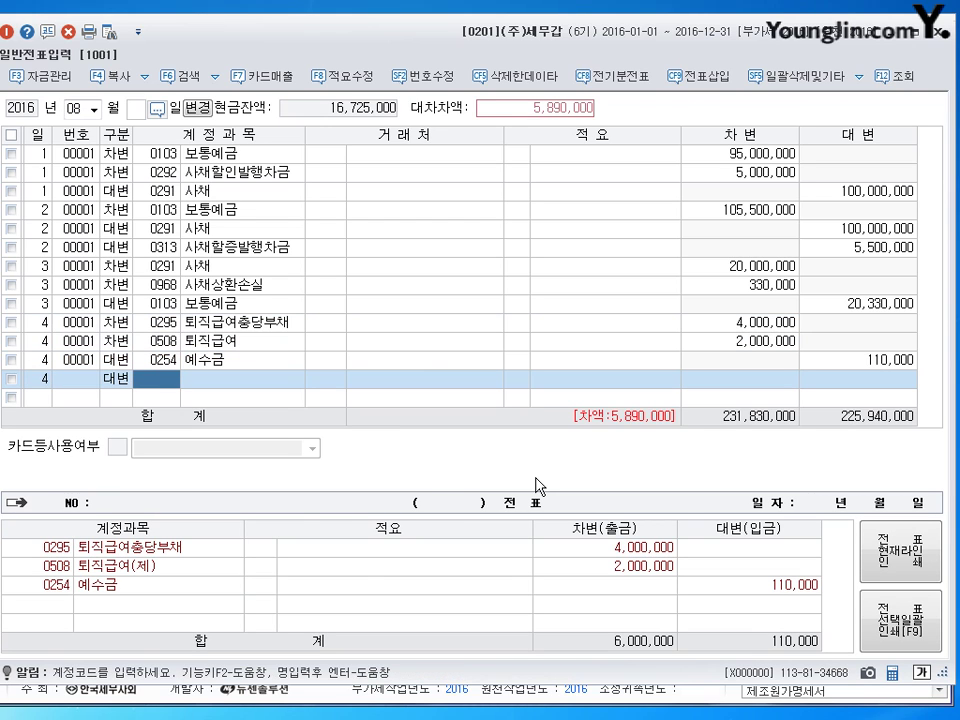
type("103")
key("Return")
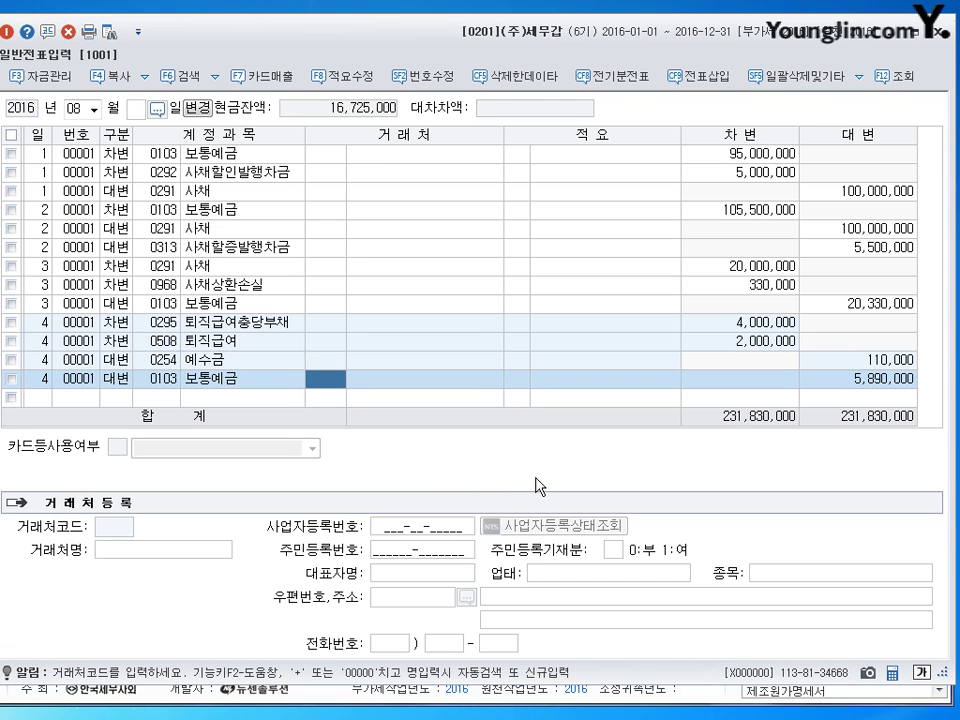